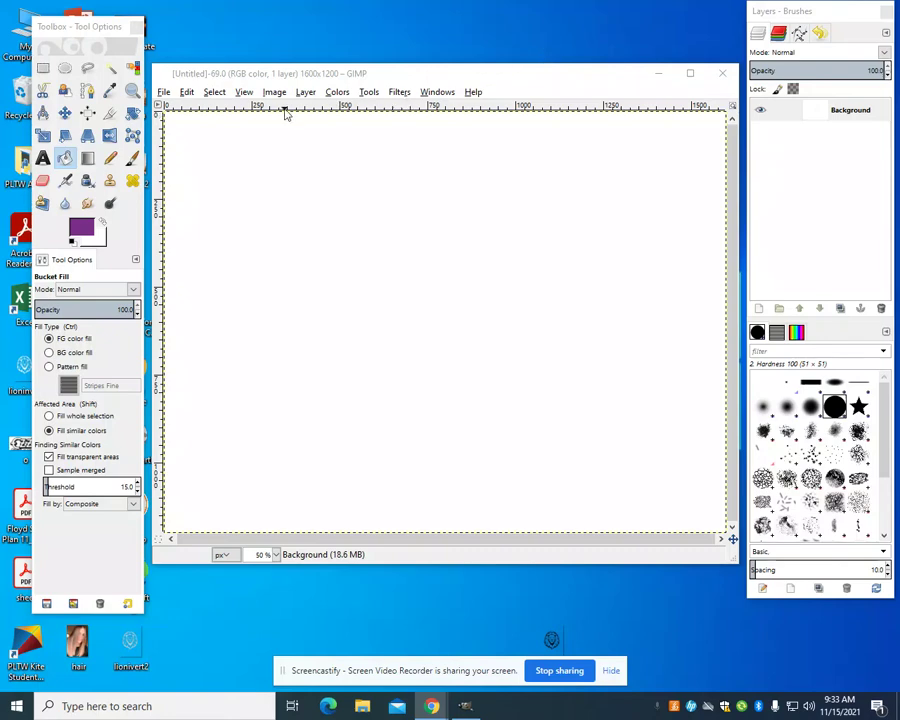
Step: Type HELLO in a text box across the upper canvas, in purple 200 px SansSerif Bold
{"action": "left_click", "coordinate": [187, 92]}
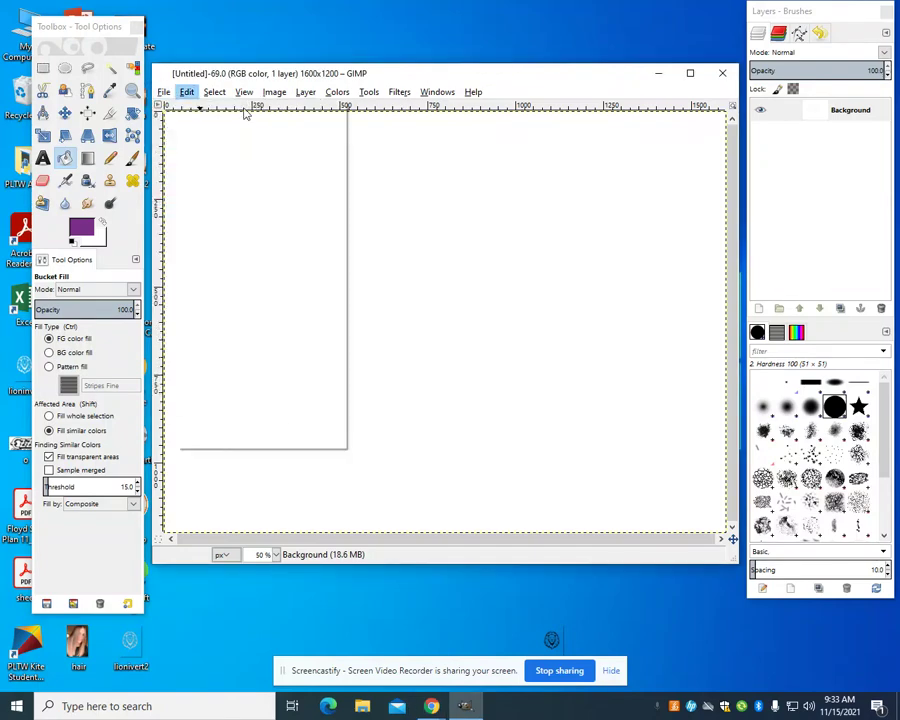
{"action": "left_click", "coordinate": [546, 221]}
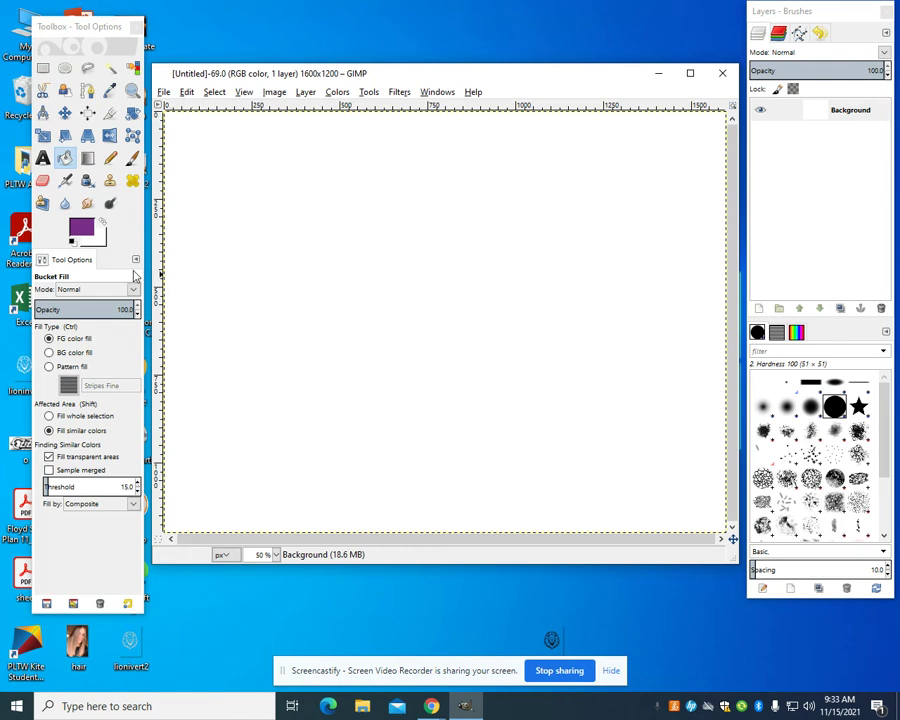
{"action": "left_click", "coordinate": [44, 158]}
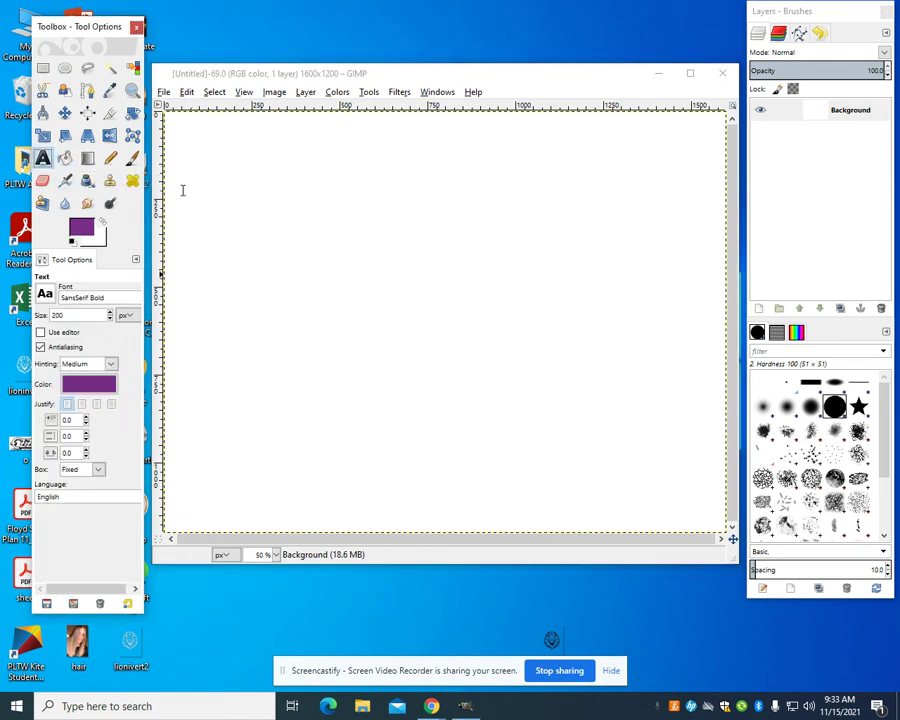
{"action": "left_click_drag", "start_coordinate": [207, 203], "coordinate": [680, 379]}
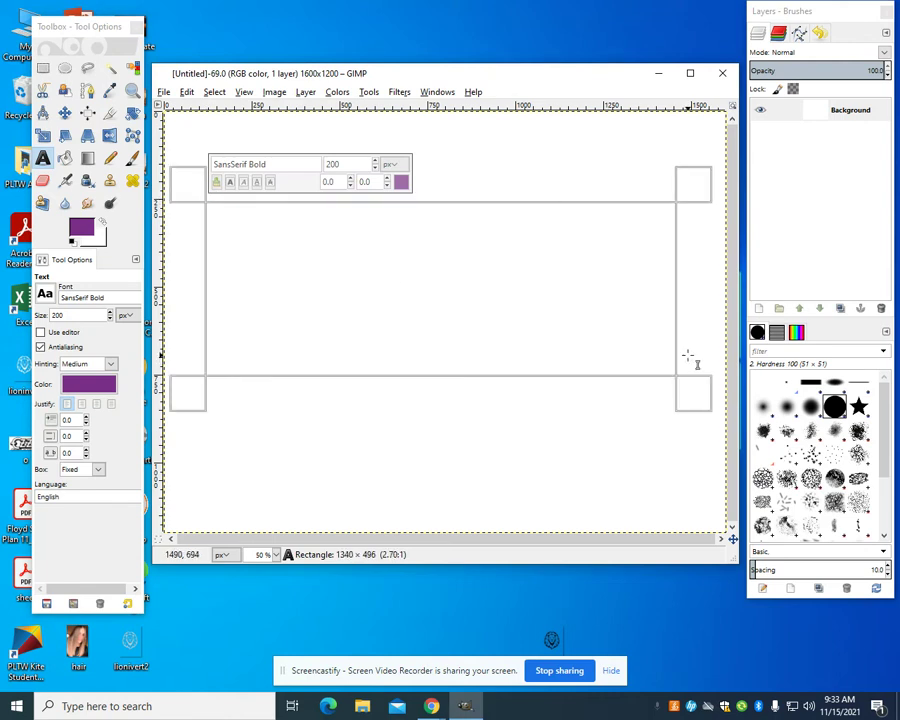
{"action": "type", "text": "HELLO"}
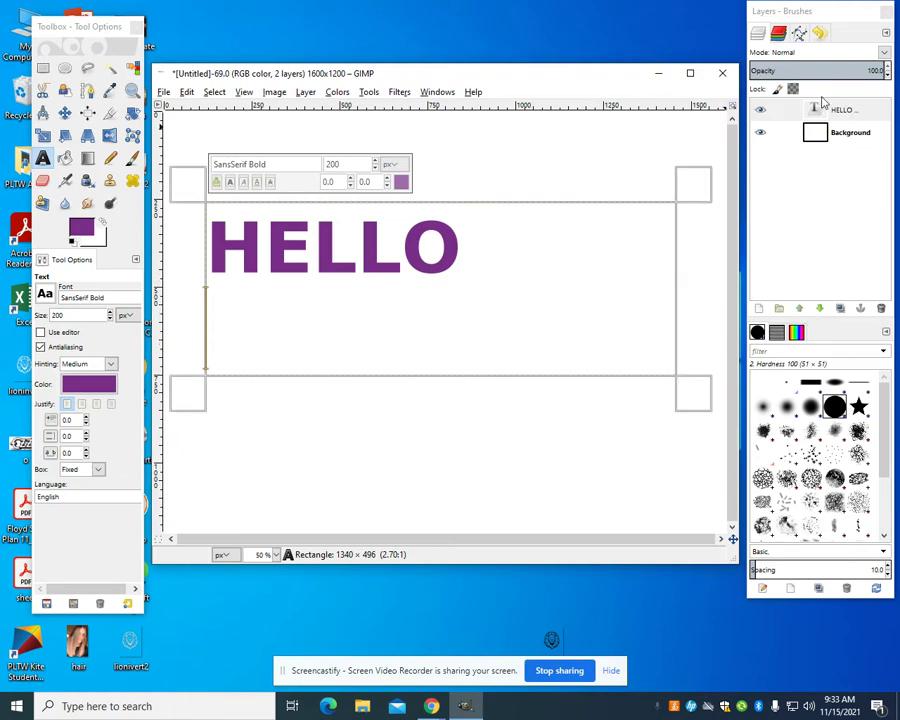
Step: Use Alpha to Selection on the HELLO layer, then add a transparent layer named 'black'
{"action": "right_click", "coordinate": [843, 116]}
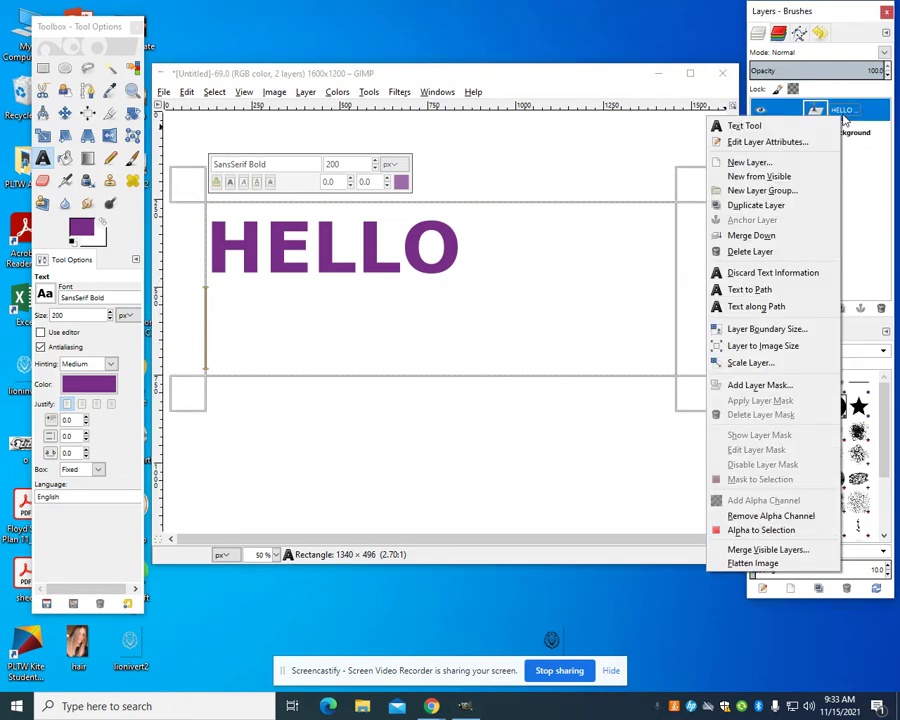
{"action": "left_click", "coordinate": [800, 531]}
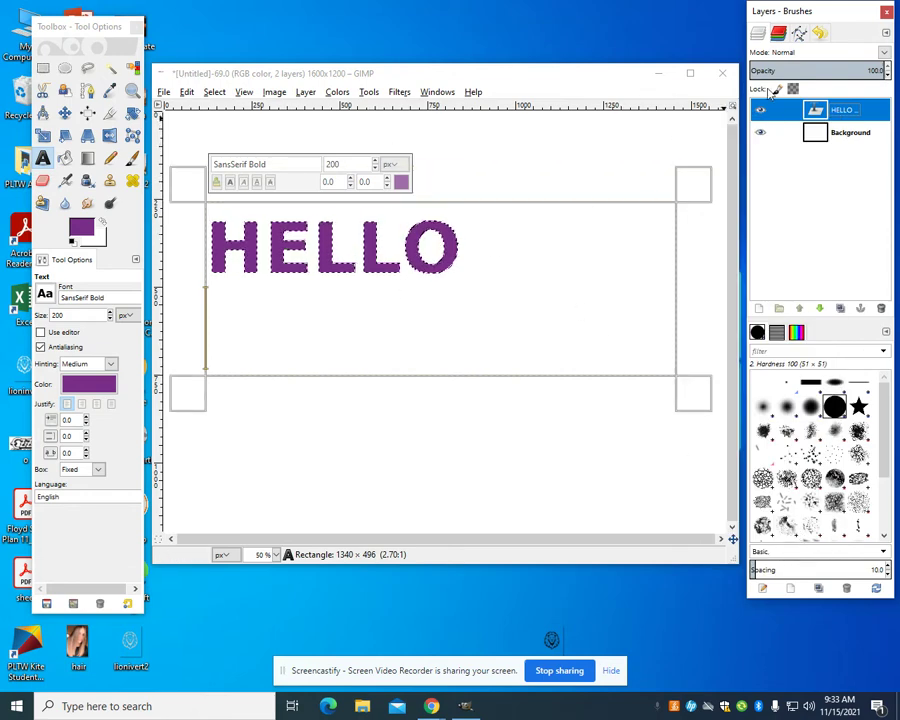
{"action": "right_click", "coordinate": [858, 122]}
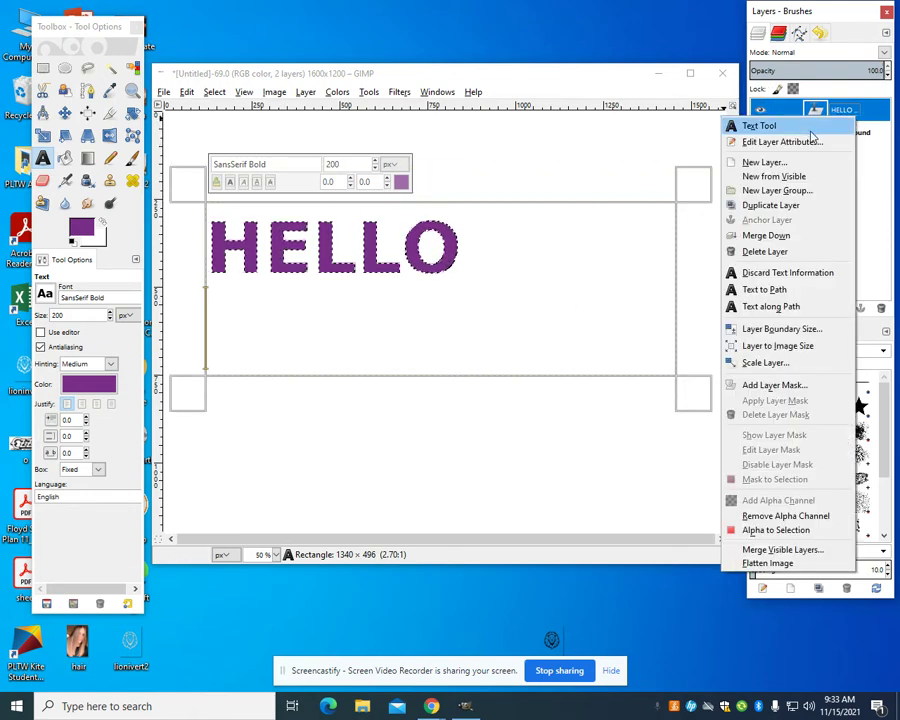
{"action": "left_click", "coordinate": [755, 164]}
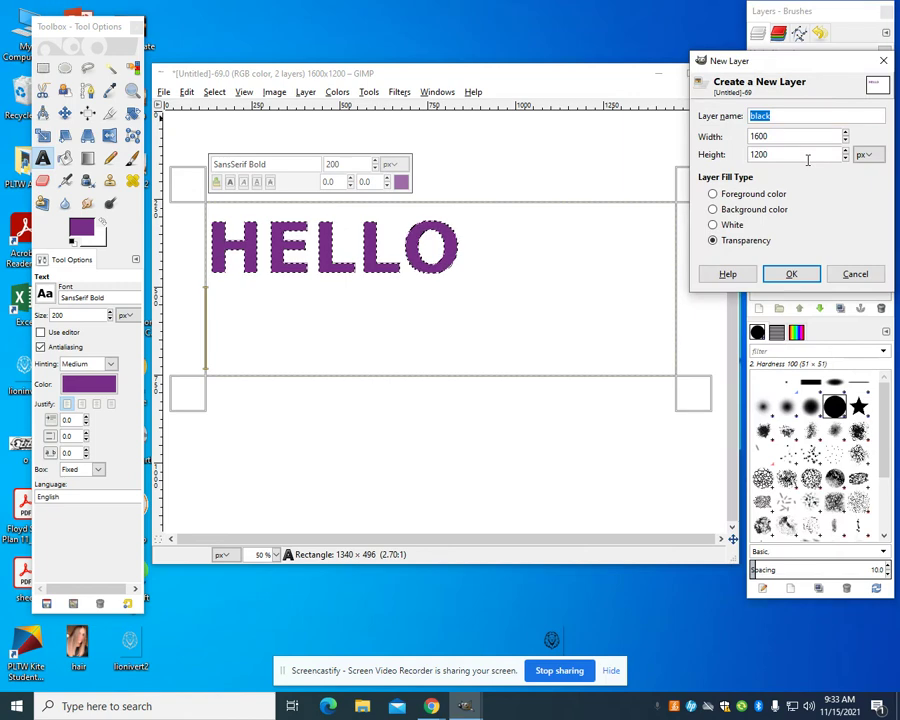
{"action": "left_click", "coordinate": [792, 273]}
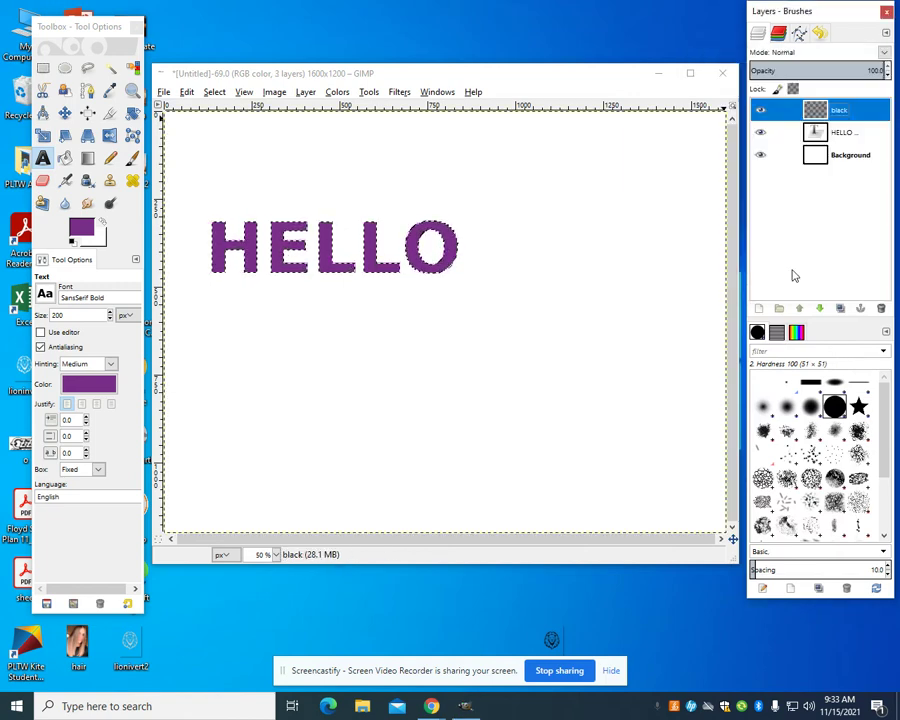
Step: Hide the purple HELLO layer and set the foreground colour to black
{"action": "left_click", "coordinate": [760, 134]}
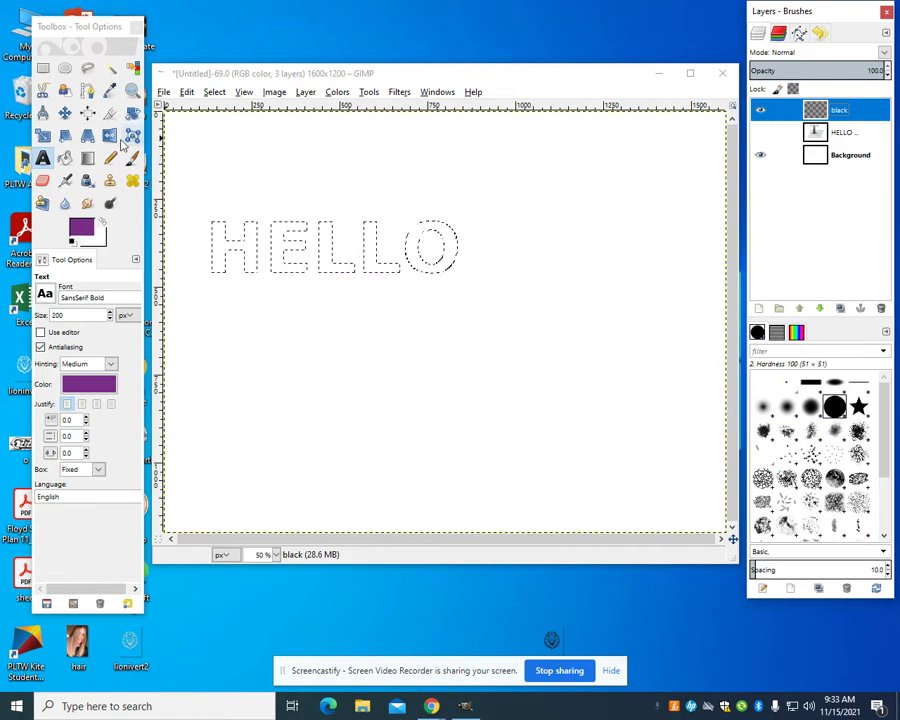
{"action": "left_click", "coordinate": [82, 230]}
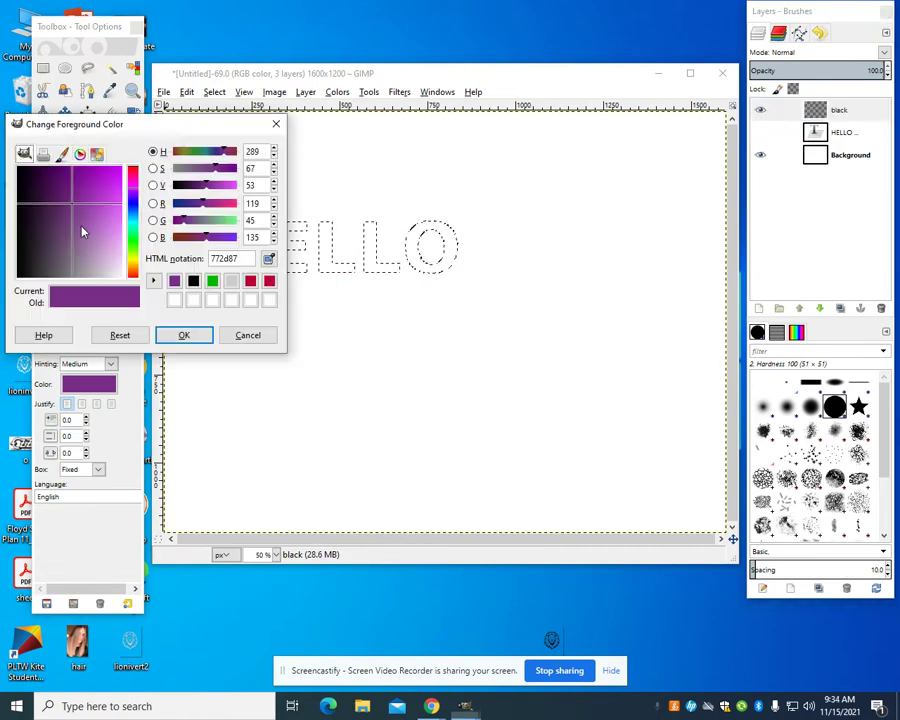
{"action": "left_click", "coordinate": [193, 281]}
{"action": "left_click", "coordinate": [188, 334]}
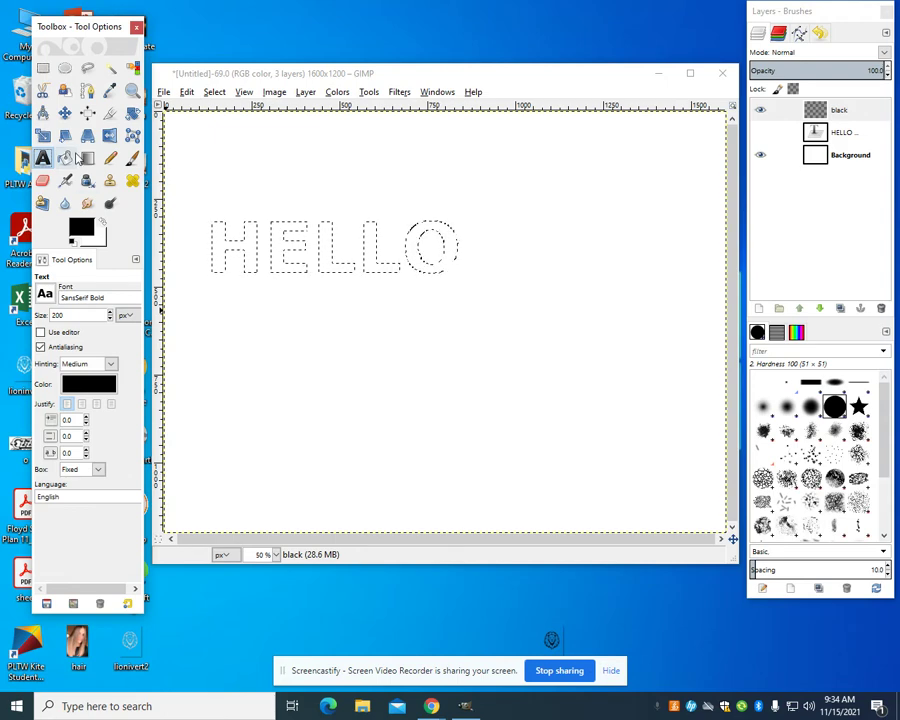
Step: Bucket-fill the HELLO letter selection with black, then select none
{"action": "left_click", "coordinate": [70, 157]}
{"action": "left_click", "coordinate": [290, 248]}
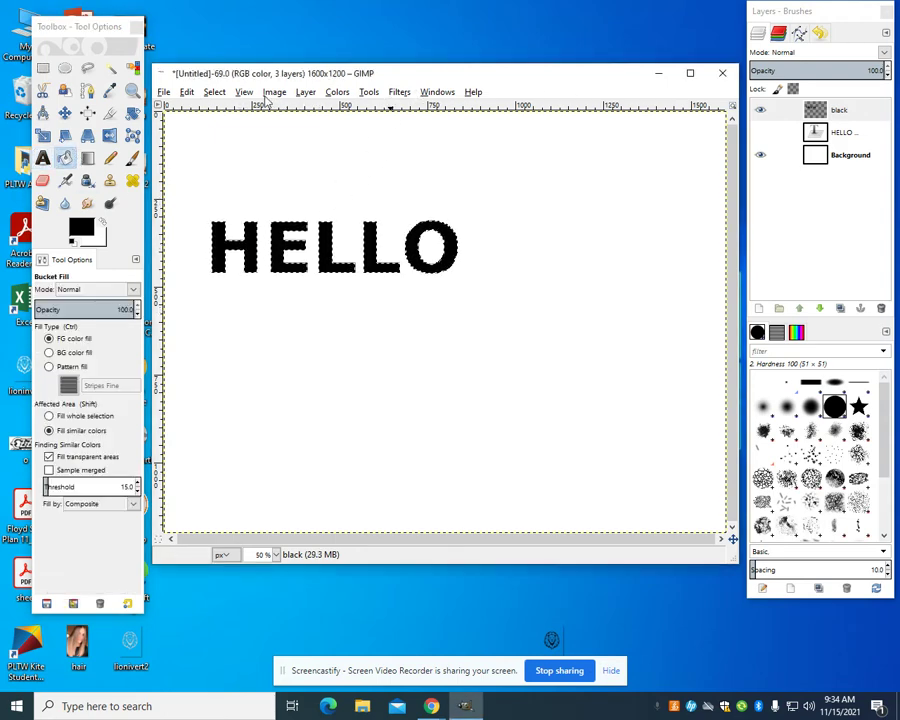
{"action": "left_click", "coordinate": [214, 92]}
{"action": "left_click", "coordinate": [227, 127]}
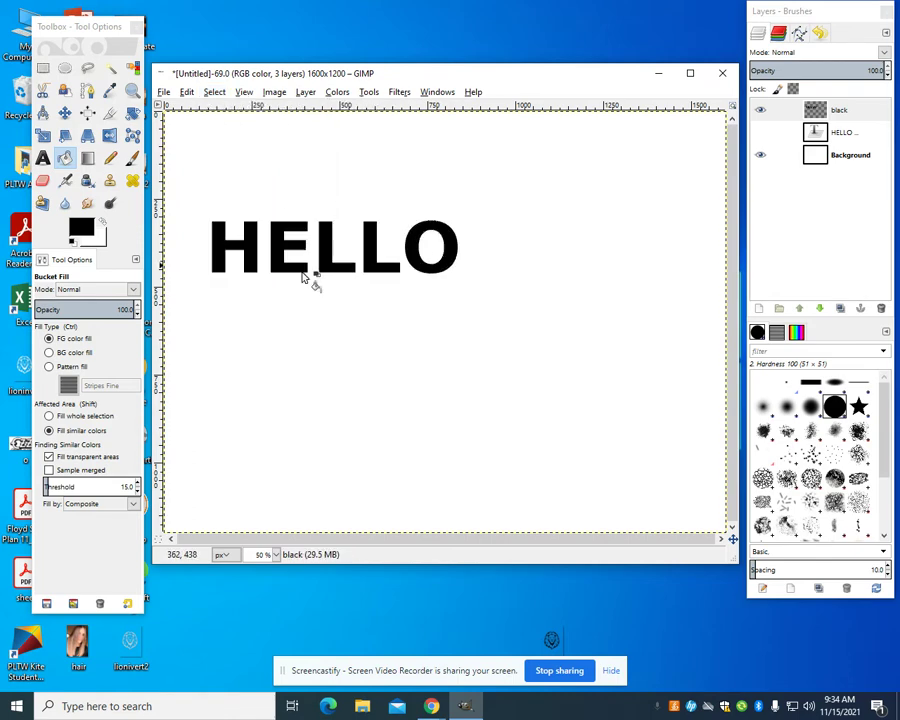
Step: Apply a linear Motion Blur of length 50 at angle 115 to the black letters
{"action": "left_click", "coordinate": [398, 92]}
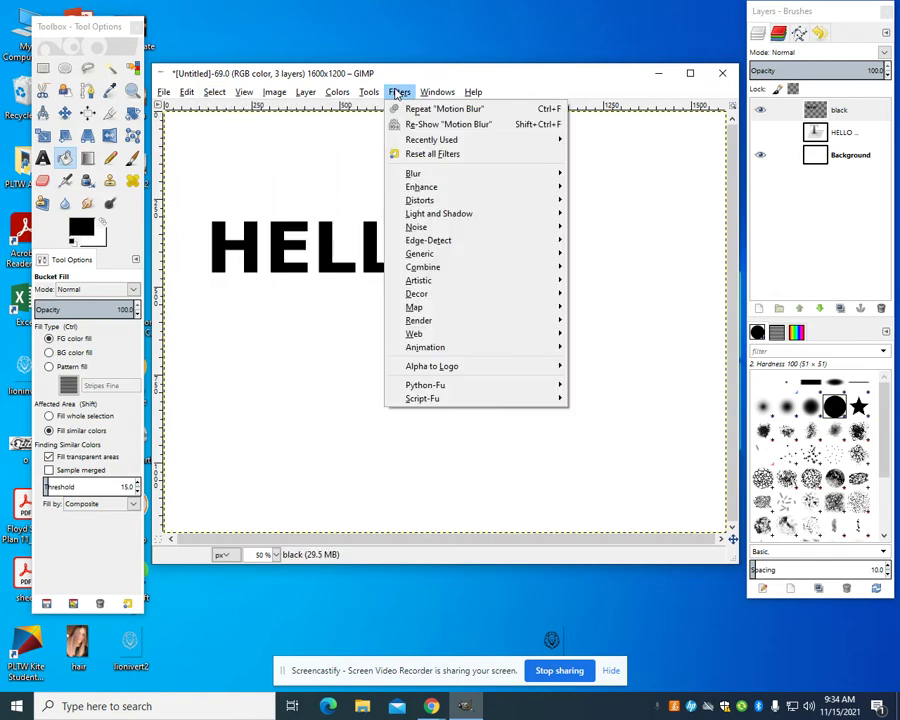
{"action": "mouse_move", "coordinate": [430, 180]}
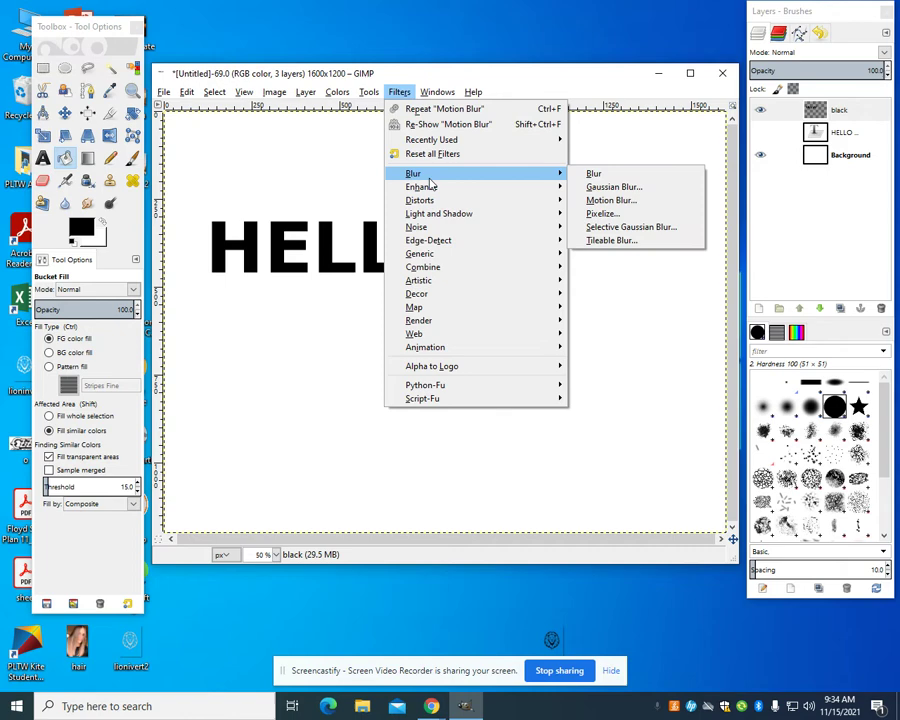
{"action": "left_click", "coordinate": [655, 201]}
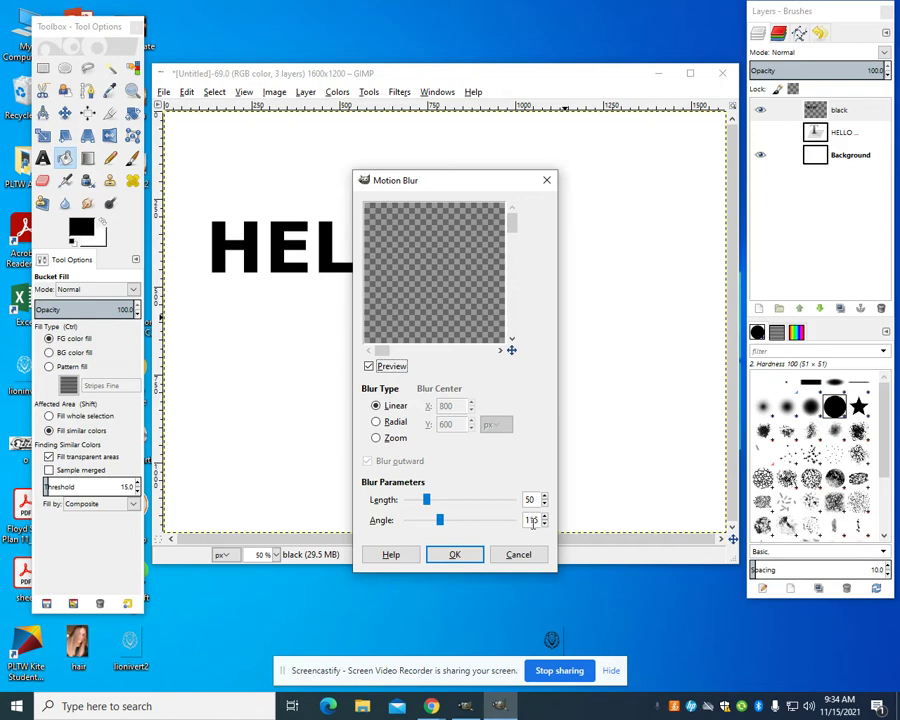
{"action": "left_click", "coordinate": [457, 555]}
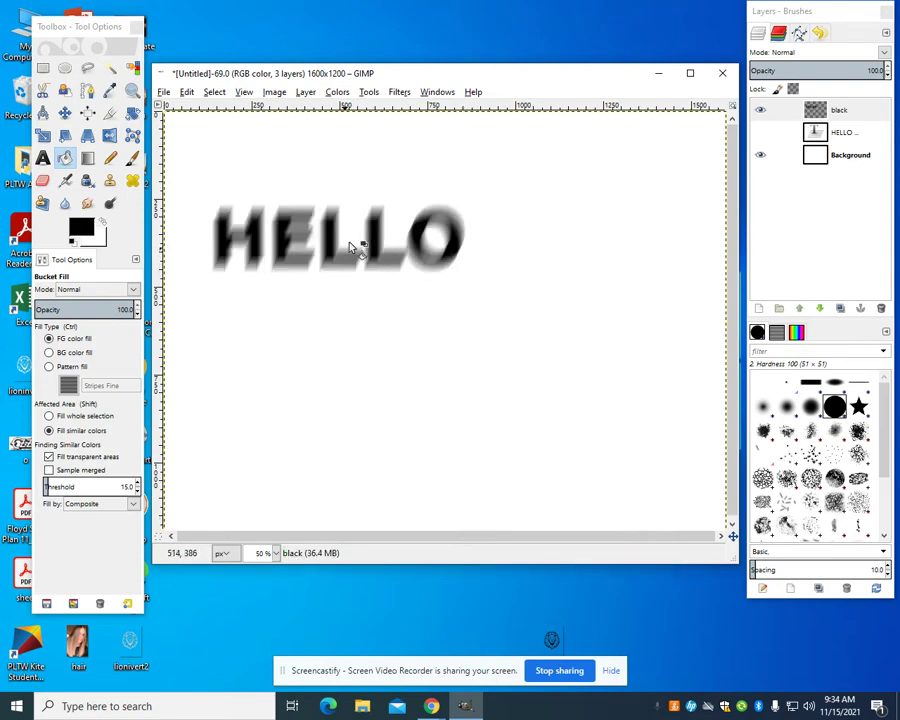
Step: Duplicate the blurred black layer three times, keeping the black layer visible and HELLO hidden
{"action": "right_click", "coordinate": [866, 118]}
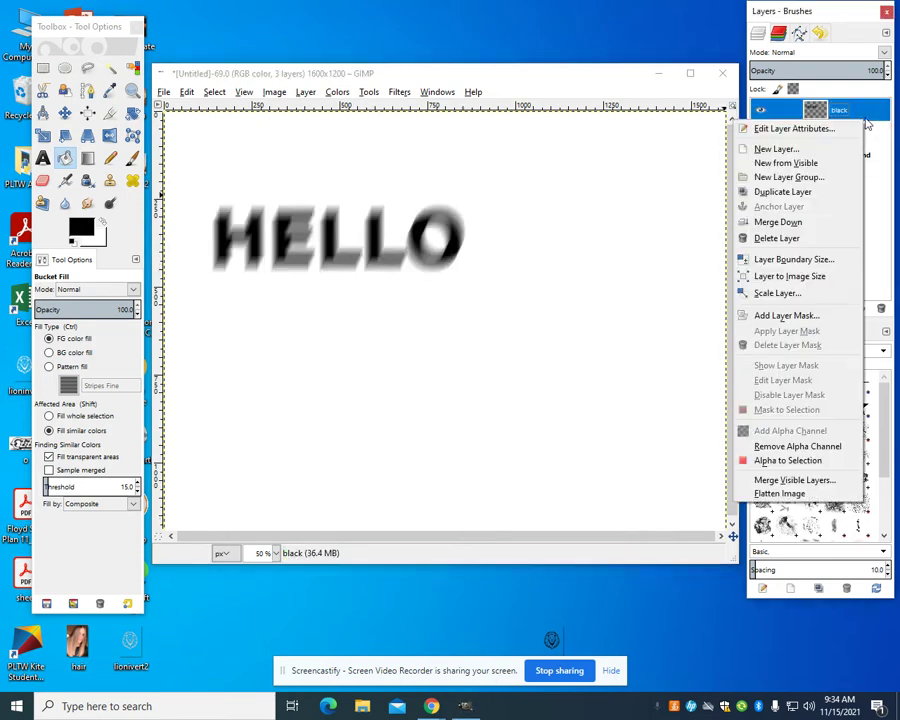
{"action": "left_click", "coordinate": [812, 193]}
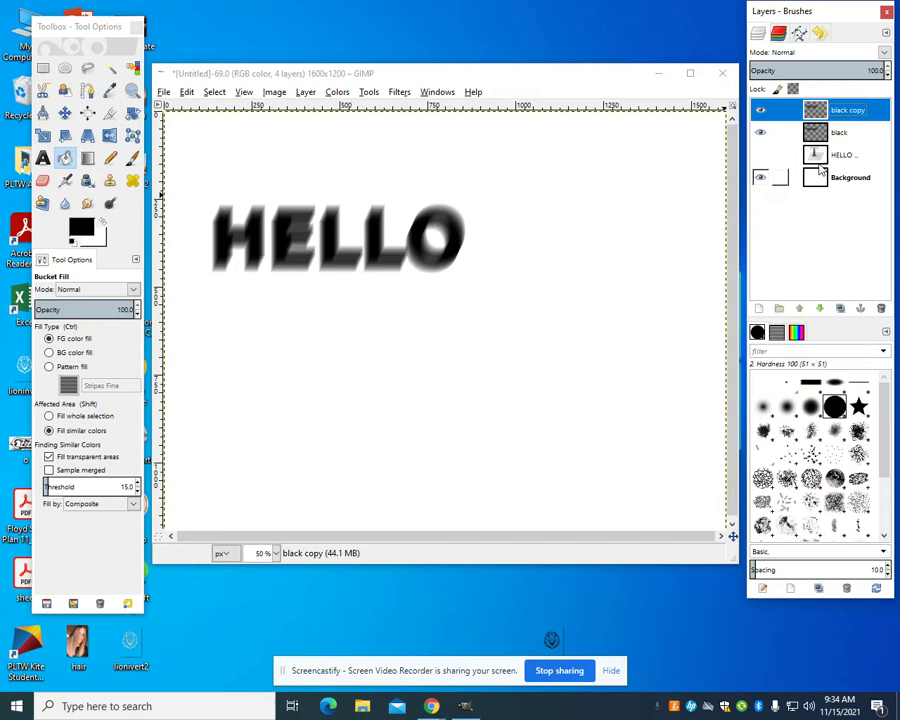
{"action": "right_click", "coordinate": [845, 113]}
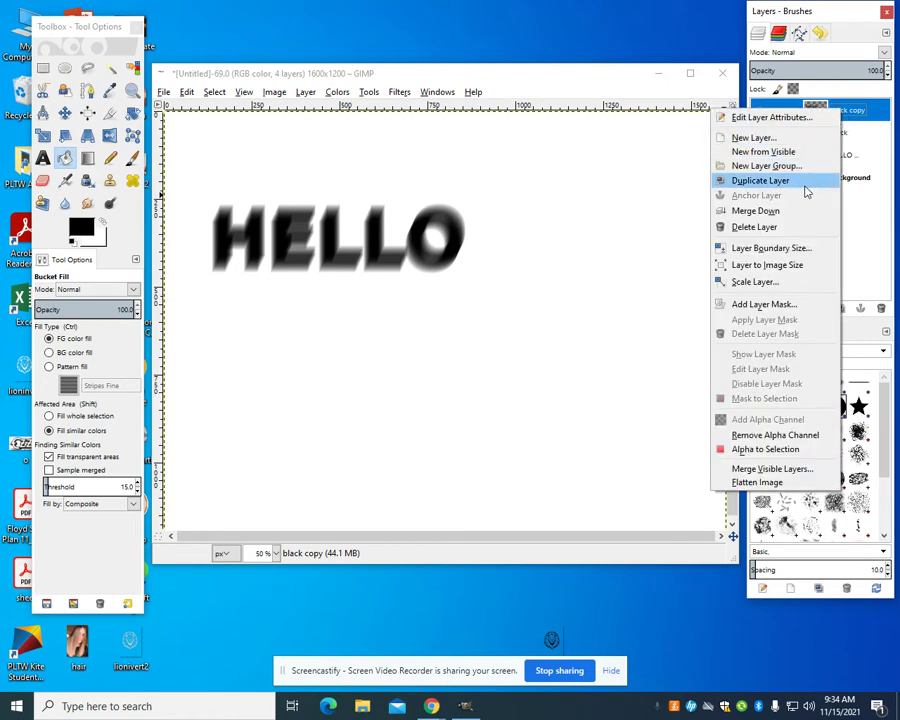
{"action": "left_click", "coordinate": [749, 181]}
{"action": "right_click", "coordinate": [837, 110]}
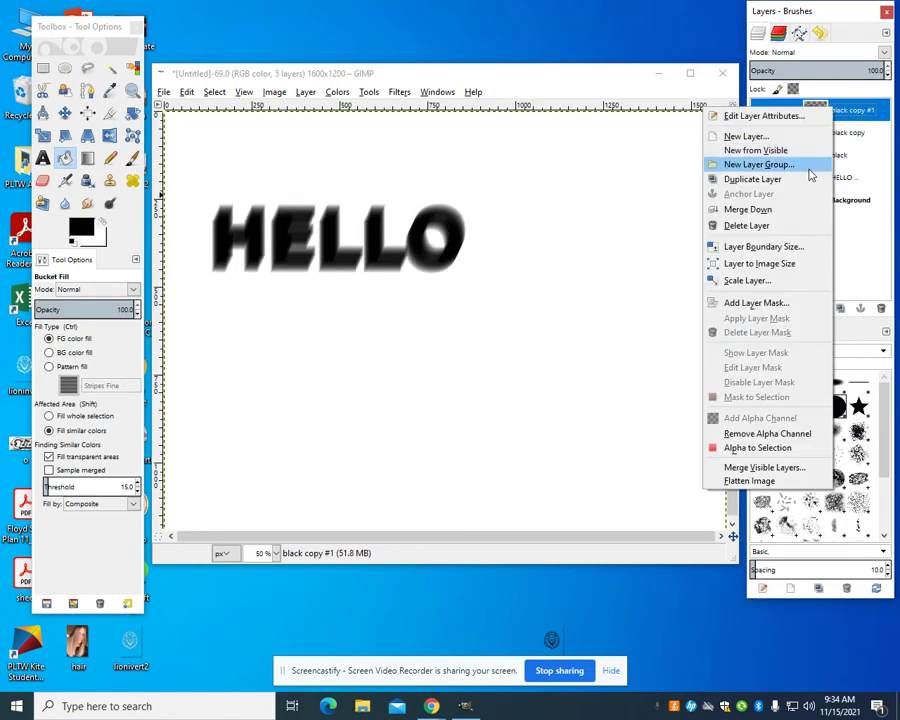
{"action": "left_click", "coordinate": [811, 178]}
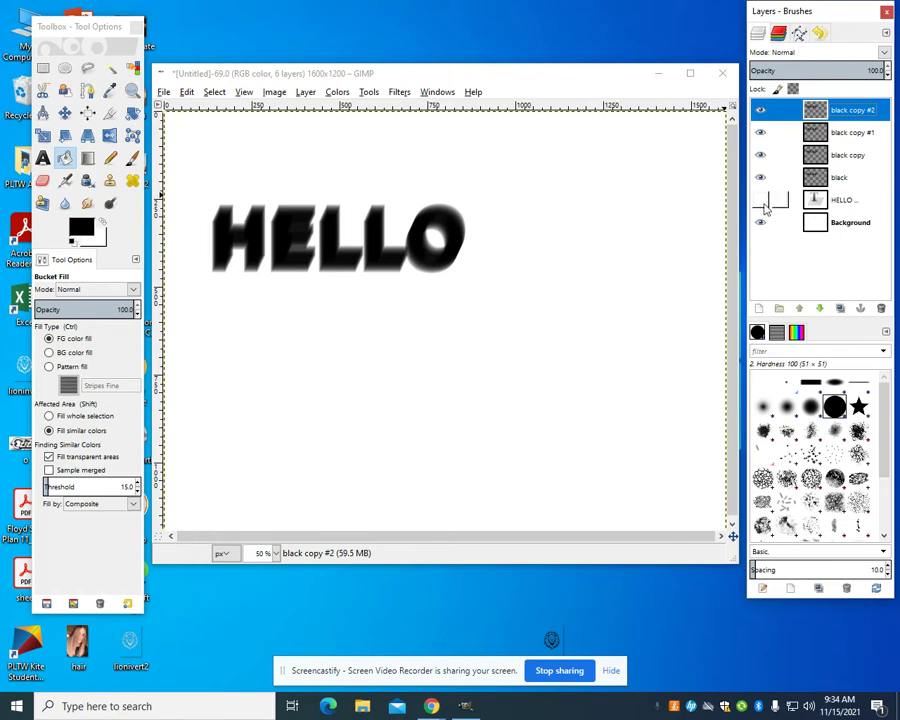
{"action": "left_click", "coordinate": [760, 177]}
{"action": "left_click", "coordinate": [760, 200]}
Step: Move the HELLO layer to the top of the stack and make it visible again
{"action": "left_click_drag", "start_coordinate": [813, 198], "coordinate": [845, 108]}
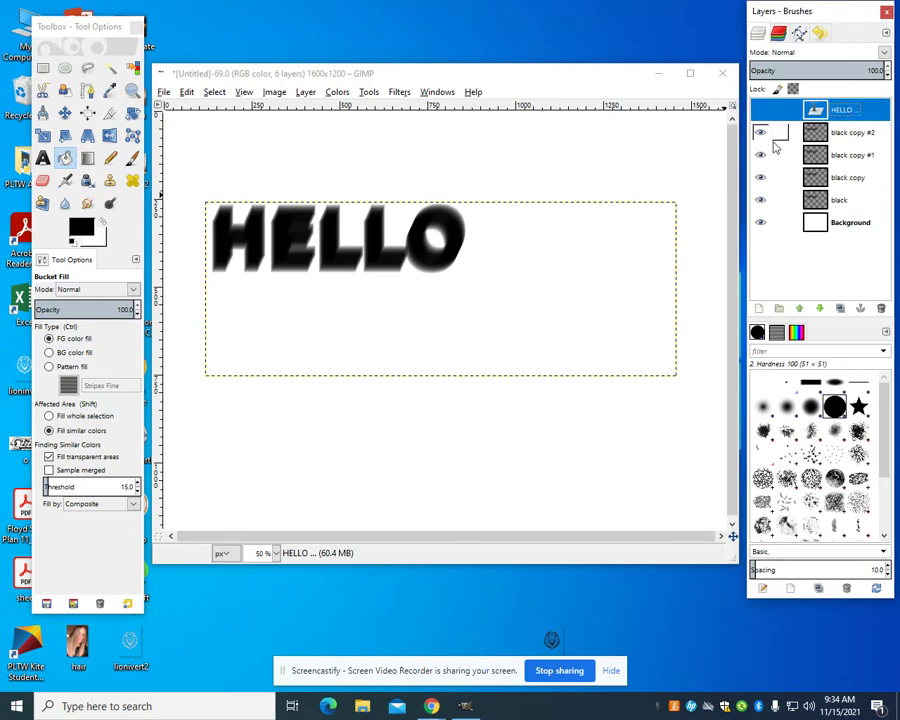
{"action": "left_click", "coordinate": [760, 110]}
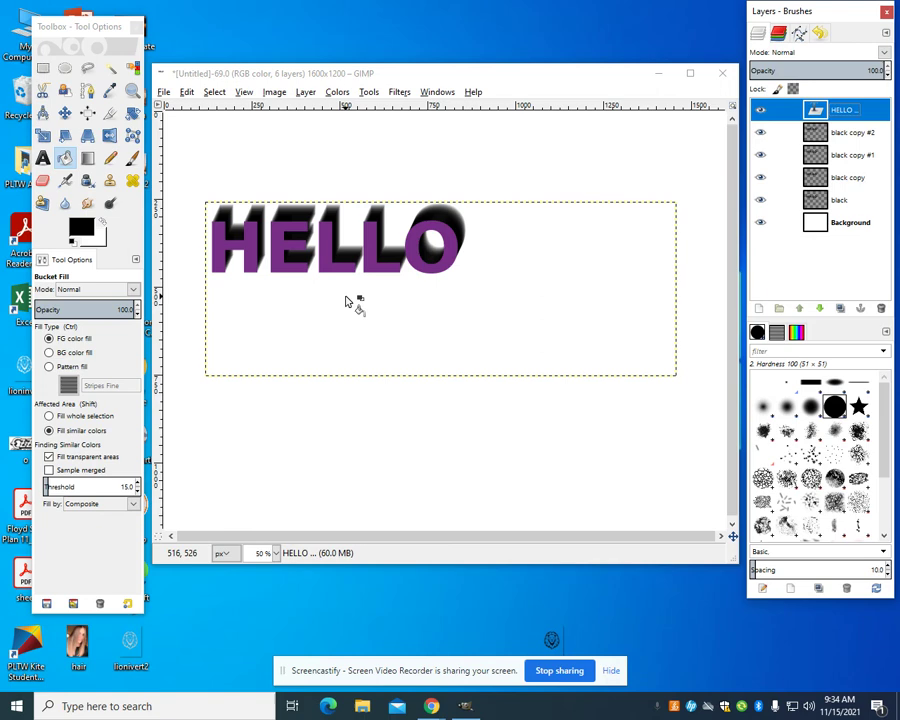
{"action": "left_click", "coordinate": [850, 132]}
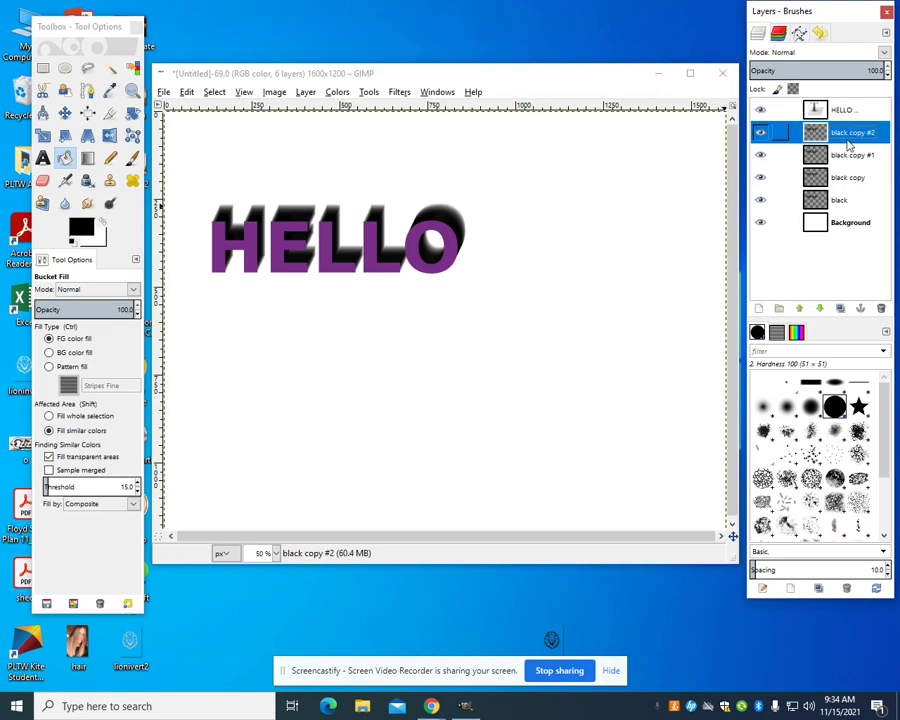
Step: Merge black copy #2, black copy #1 and black copy down into the 'black' layer
{"action": "right_click", "coordinate": [846, 134]}
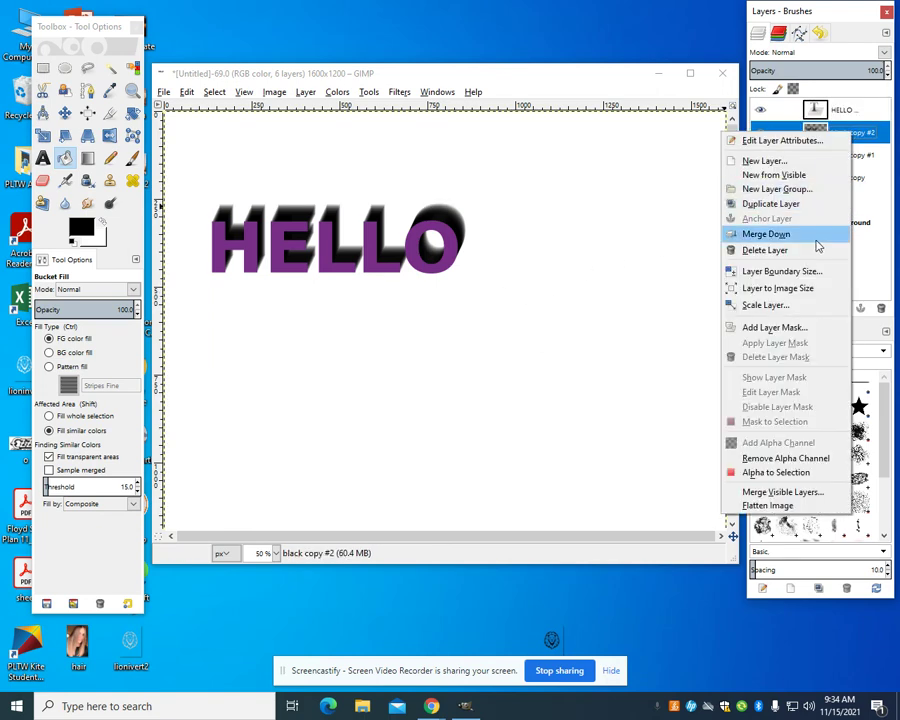
{"action": "left_click", "coordinate": [812, 234]}
{"action": "right_click", "coordinate": [840, 131]}
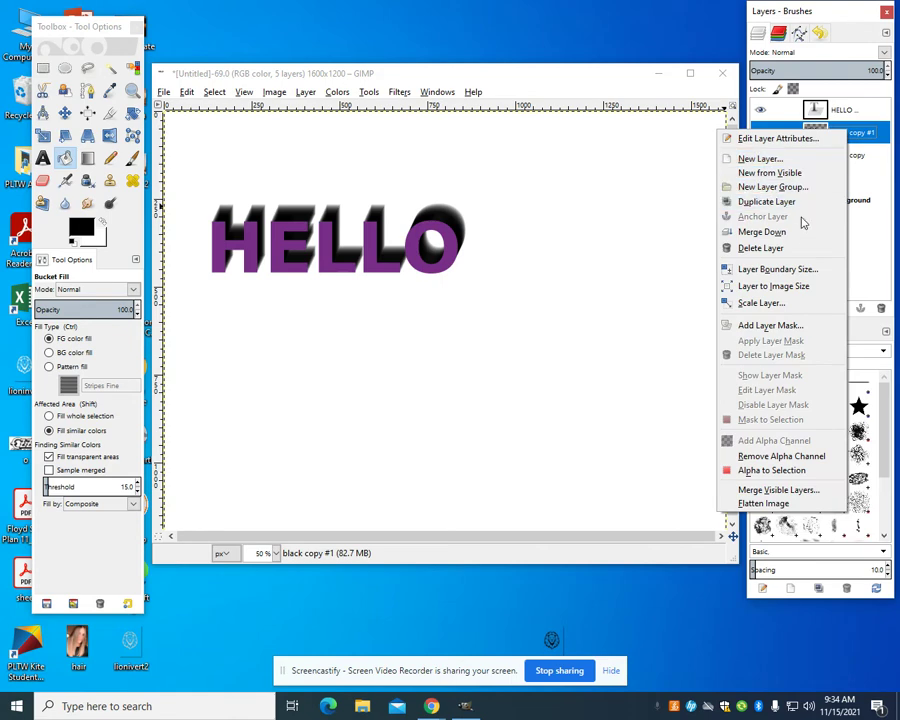
{"action": "left_click", "coordinate": [801, 230]}
{"action": "right_click", "coordinate": [846, 133]}
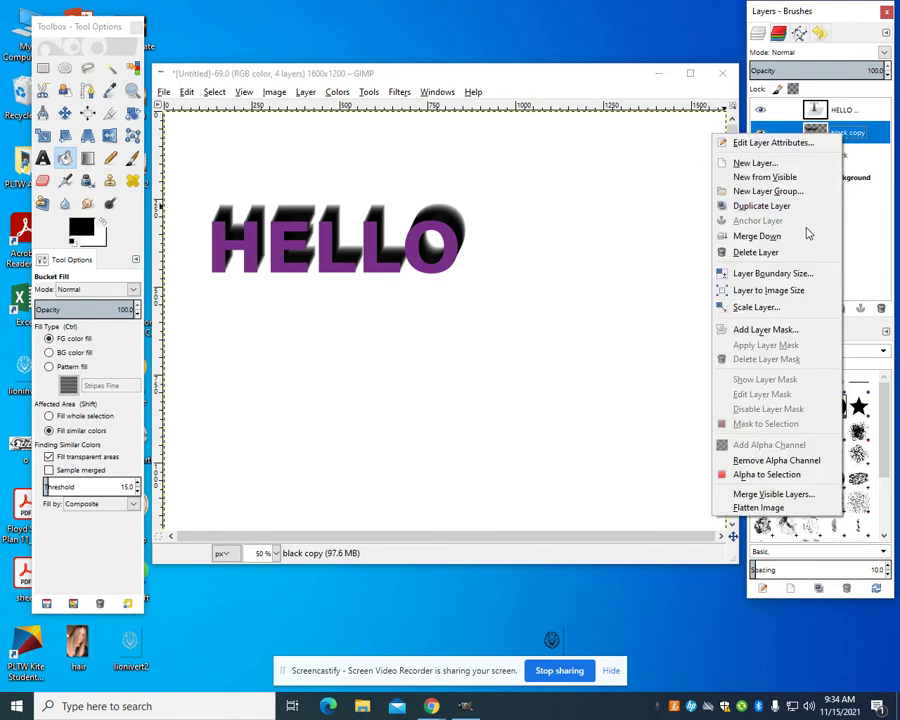
{"action": "left_click", "coordinate": [801, 238]}
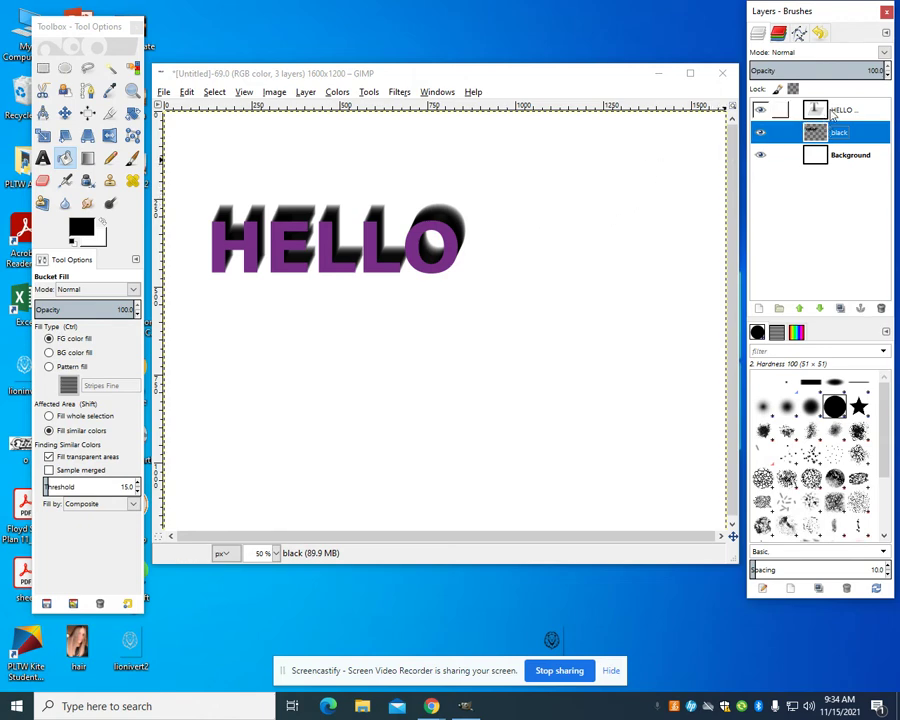
Step: Use Alpha to Selection on the HELLO layer, undoing an accidental New from Visible
{"action": "left_click", "coordinate": [835, 110]}
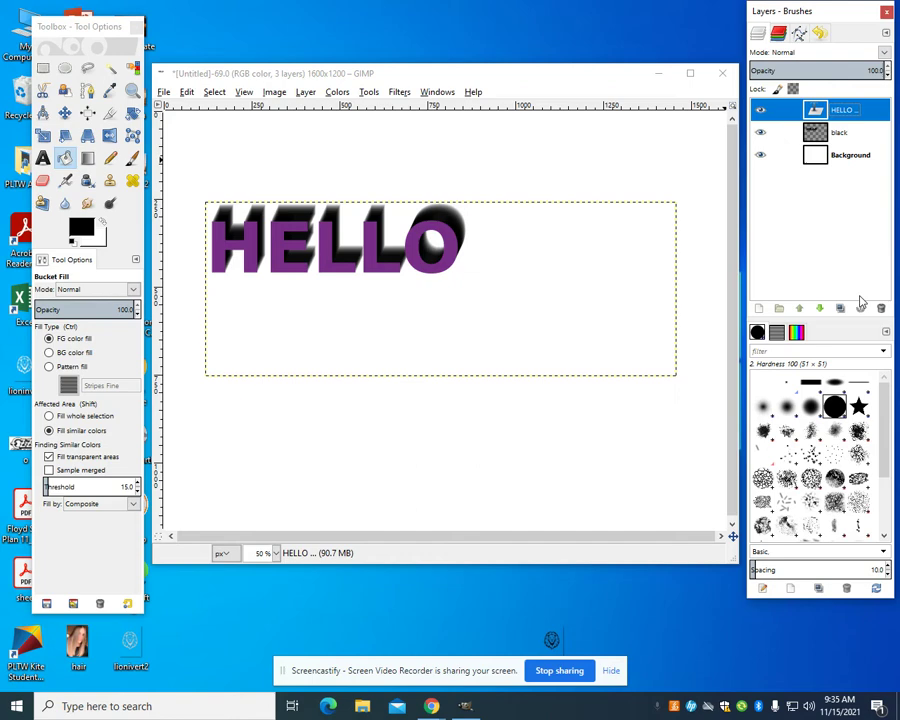
{"action": "right_click", "coordinate": [857, 120]}
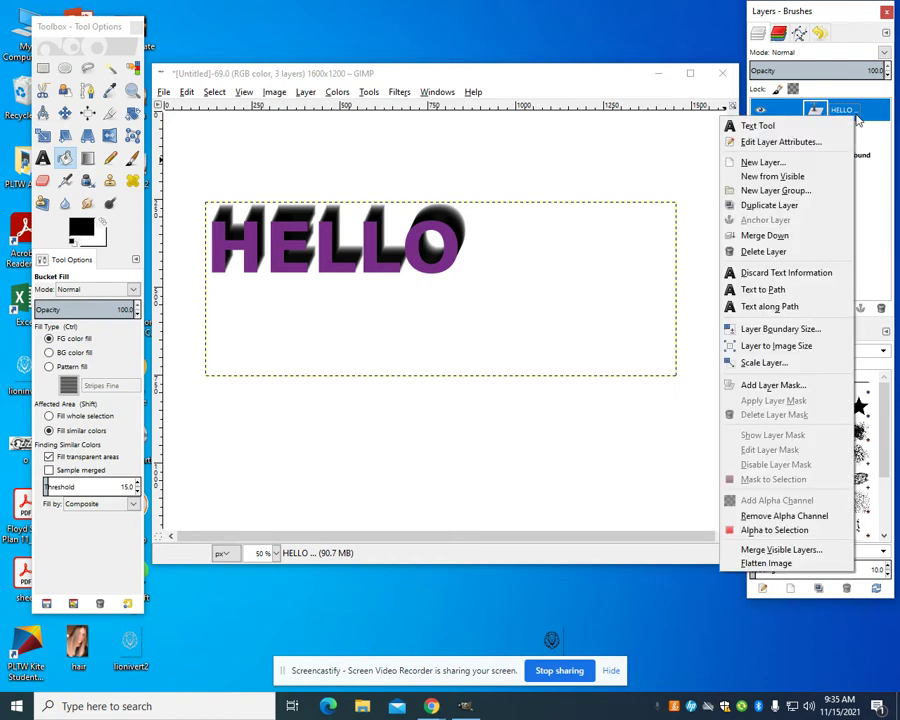
{"action": "left_click", "coordinate": [779, 531]}
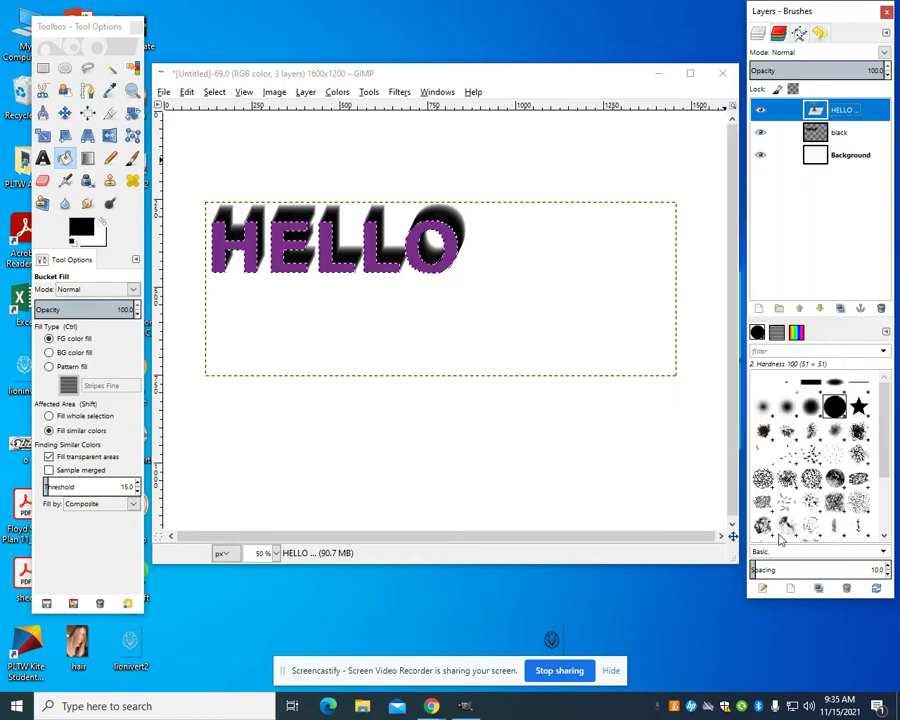
{"action": "right_click", "coordinate": [840, 112]}
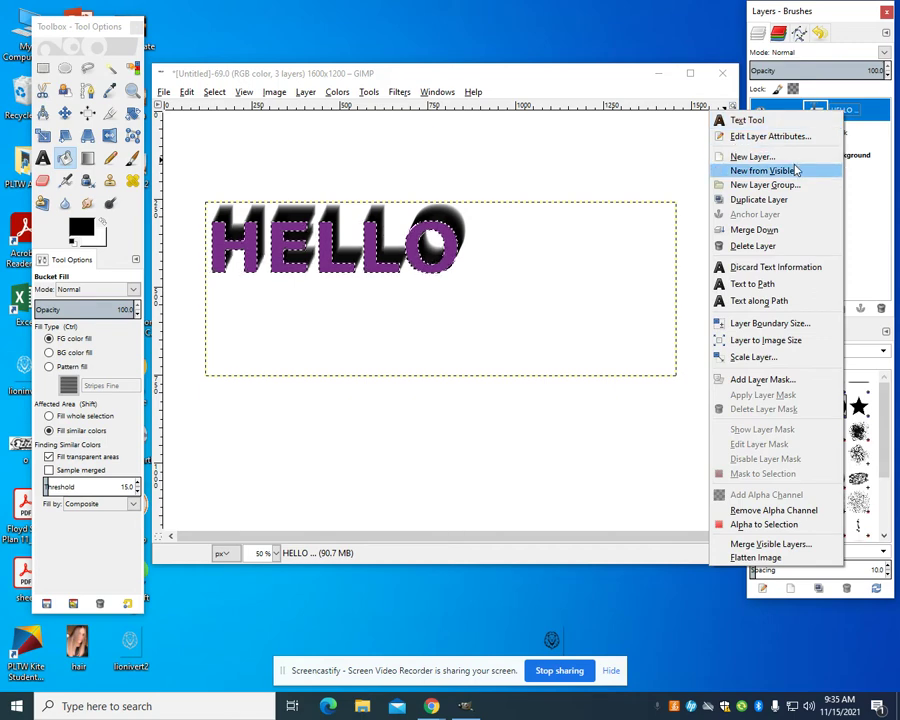
{"action": "left_click", "coordinate": [797, 171]}
{"action": "key", "text": "ctrl+z"}
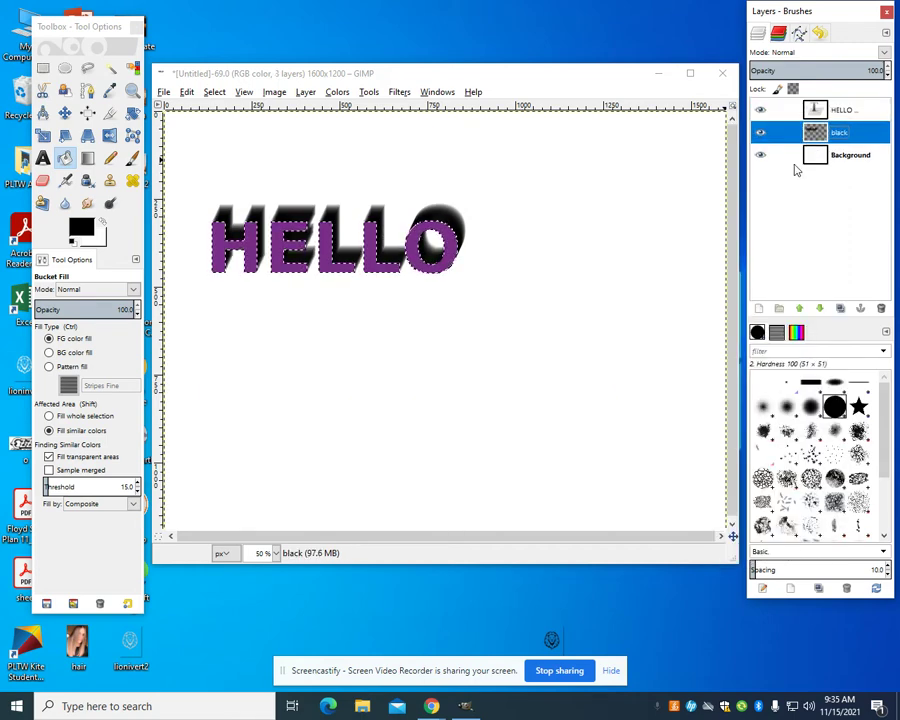
Step: Add a new transparent layer named 'green' and place it just below HELLO
{"action": "left_click", "coordinate": [838, 112]}
{"action": "right_click", "coordinate": [838, 113]}
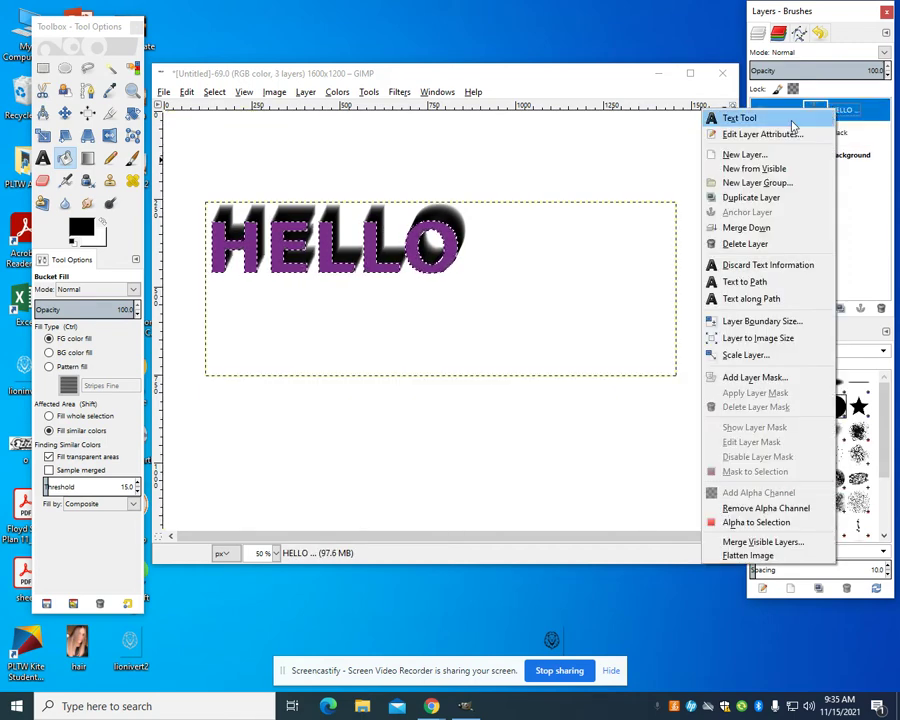
{"action": "left_click", "coordinate": [791, 155]}
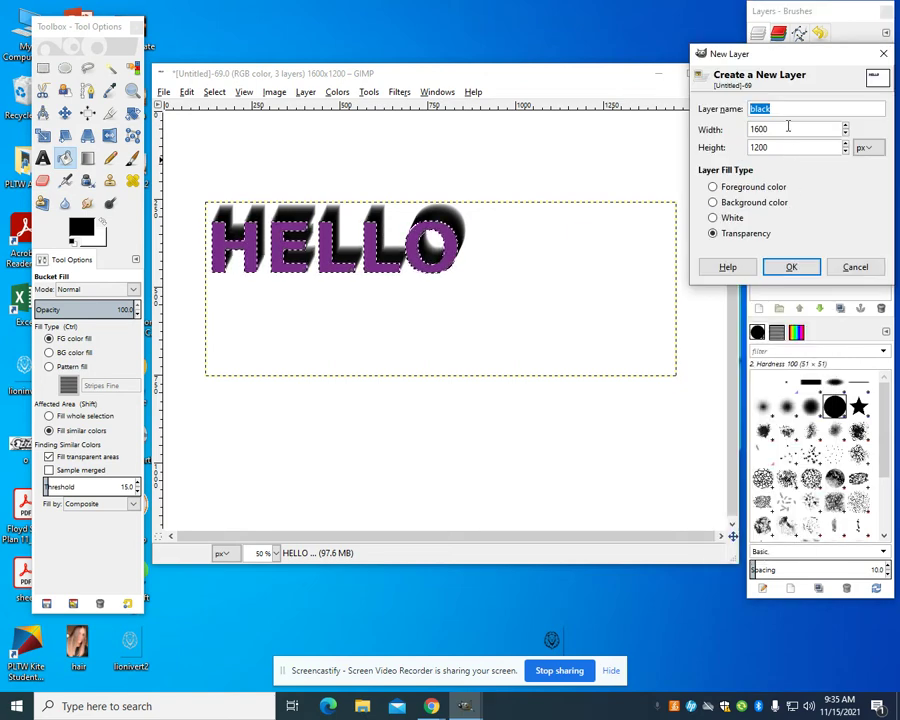
{"action": "type", "text": "gree"}
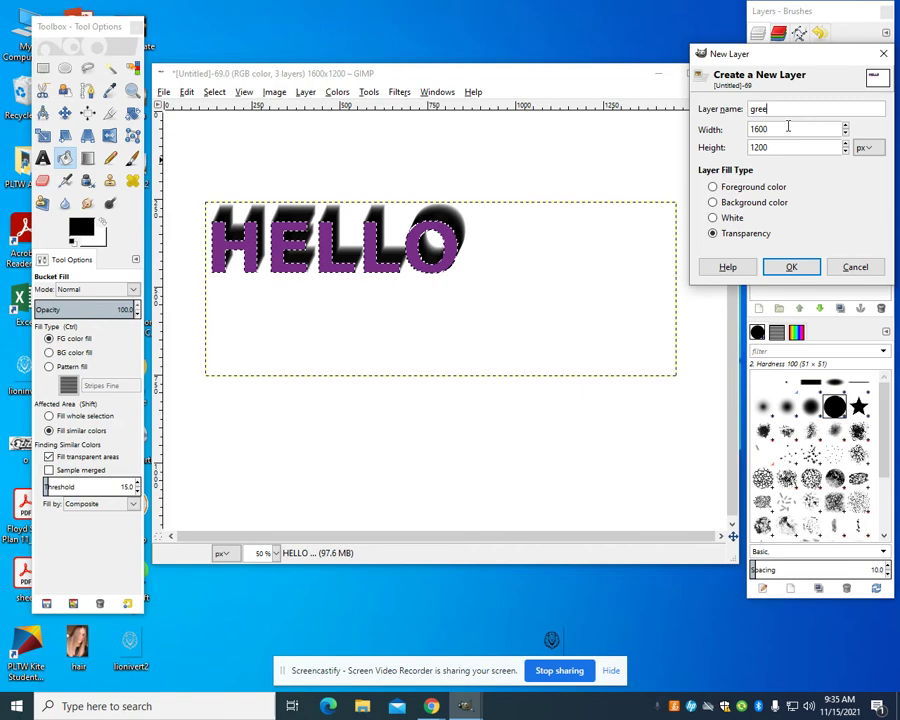
{"action": "type", "text": "n"}
{"action": "key", "text": "Return"}
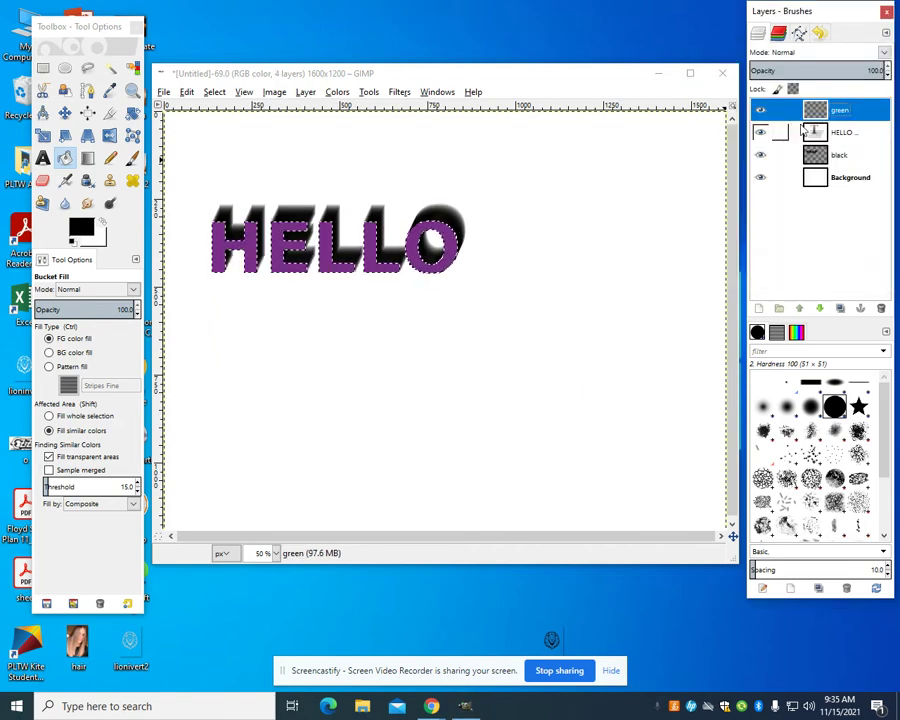
{"action": "left_click_drag", "start_coordinate": [858, 110], "coordinate": [848, 141]}
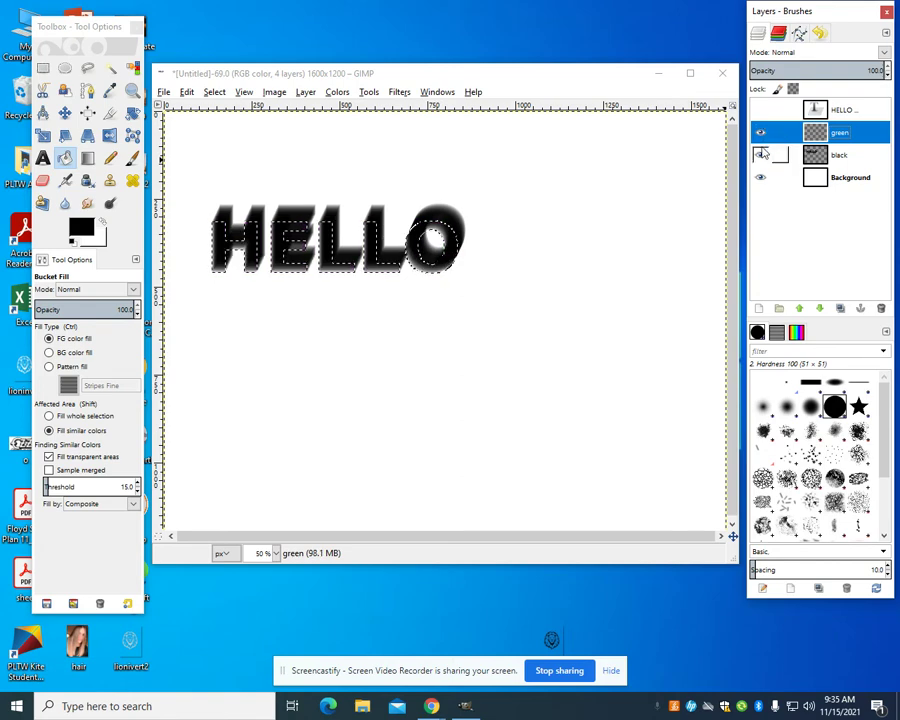
Step: Hide the black shadow layer and set the foreground colour to green
{"action": "left_click", "coordinate": [761, 154]}
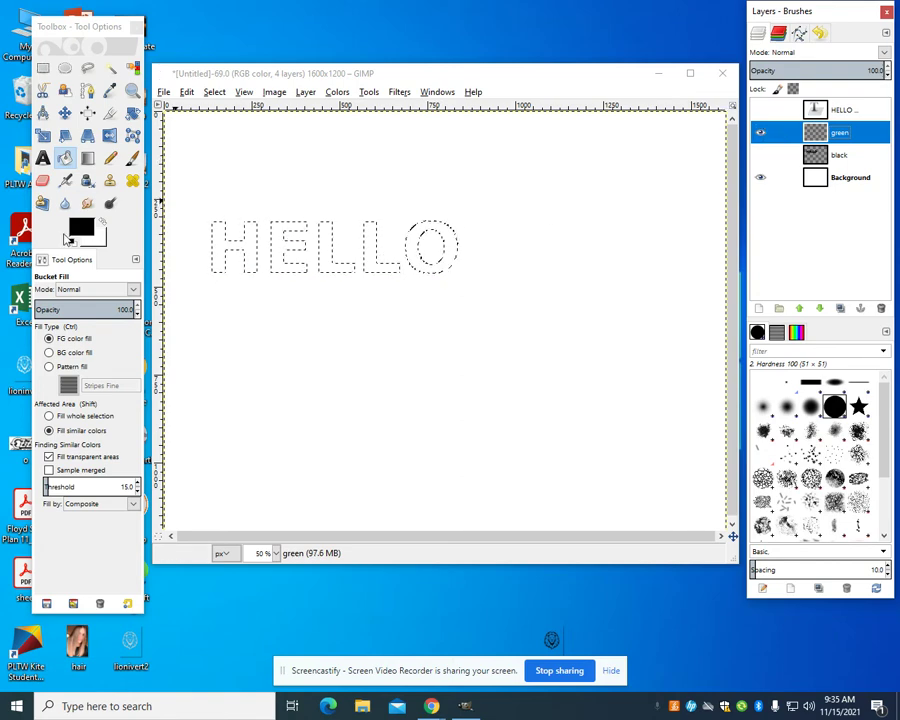
{"action": "left_click", "coordinate": [76, 231]}
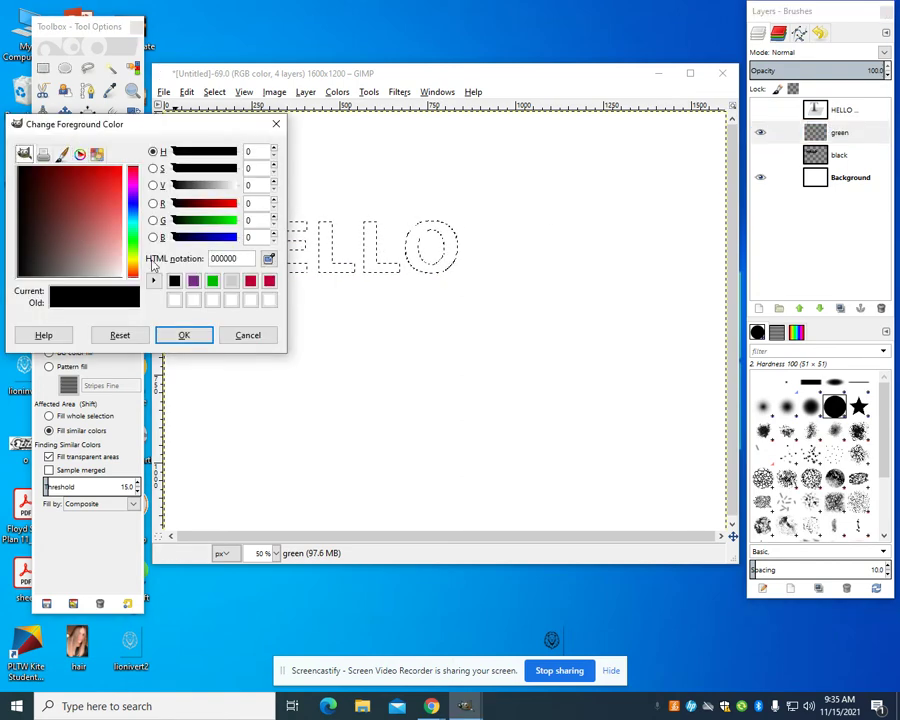
{"action": "left_click", "coordinate": [209, 281]}
{"action": "left_click", "coordinate": [205, 334]}
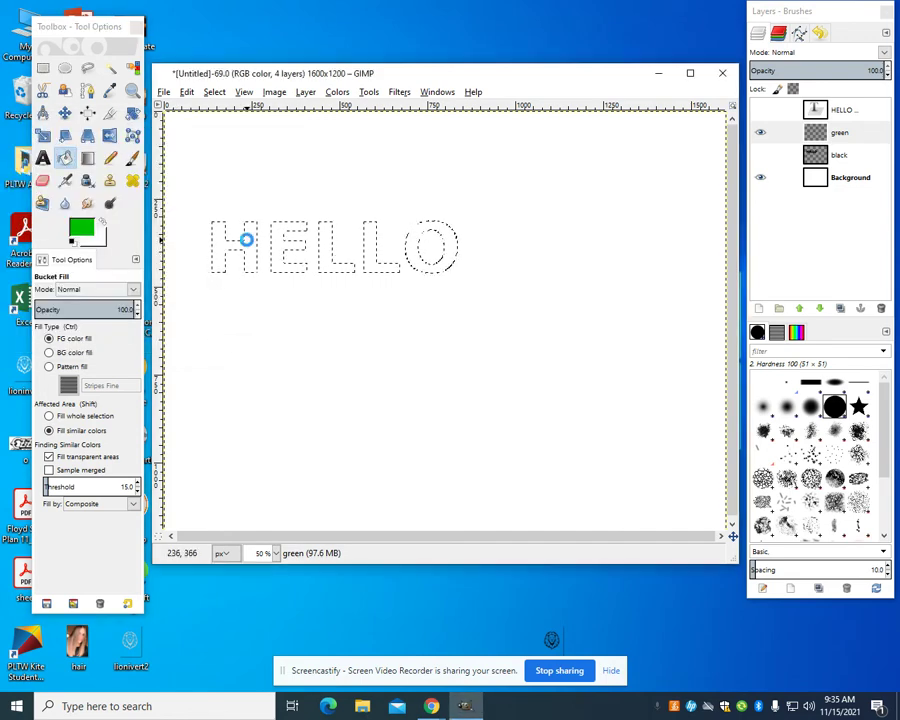
Step: Clear the selection and apply Motion Blur to the green letters
{"action": "left_click", "coordinate": [214, 91]}
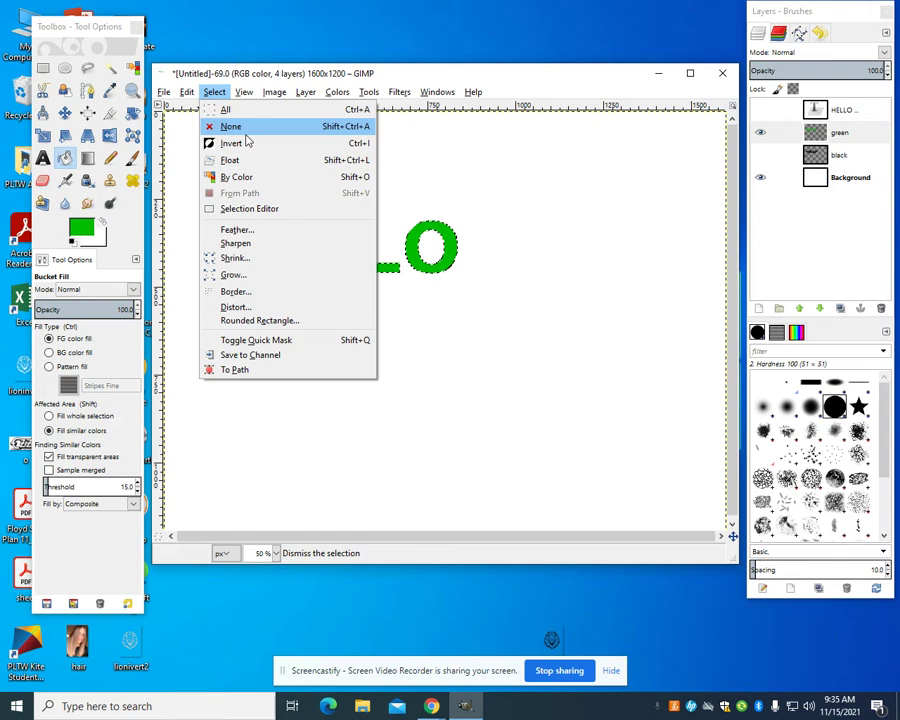
{"action": "left_click", "coordinate": [231, 126]}
{"action": "left_click", "coordinate": [399, 92]}
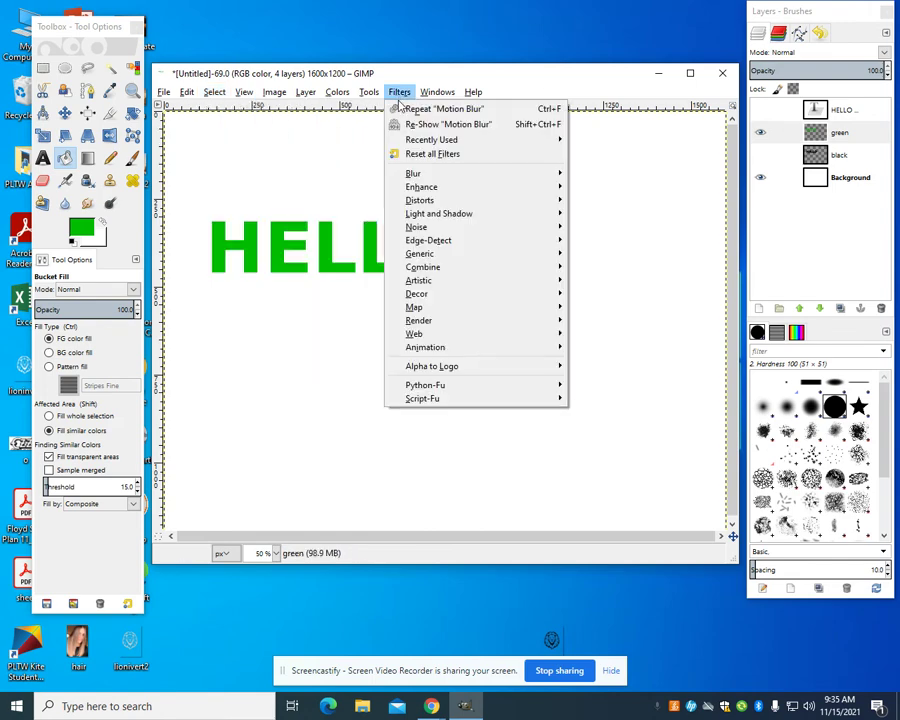
{"action": "mouse_move", "coordinate": [502, 173]}
{"action": "left_click", "coordinate": [669, 203]}
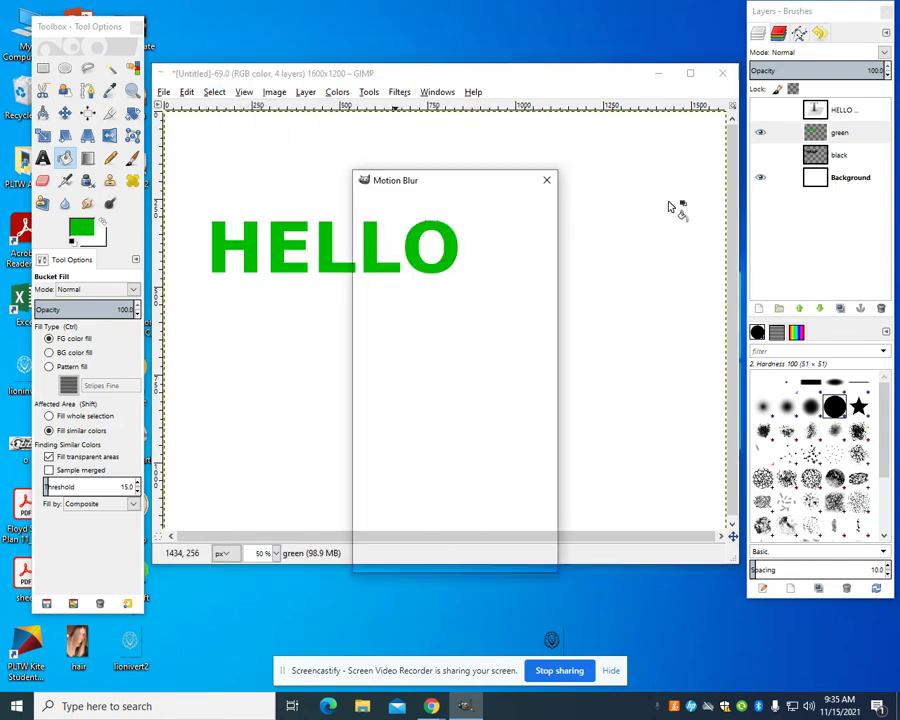
{"action": "left_click", "coordinate": [458, 556]}
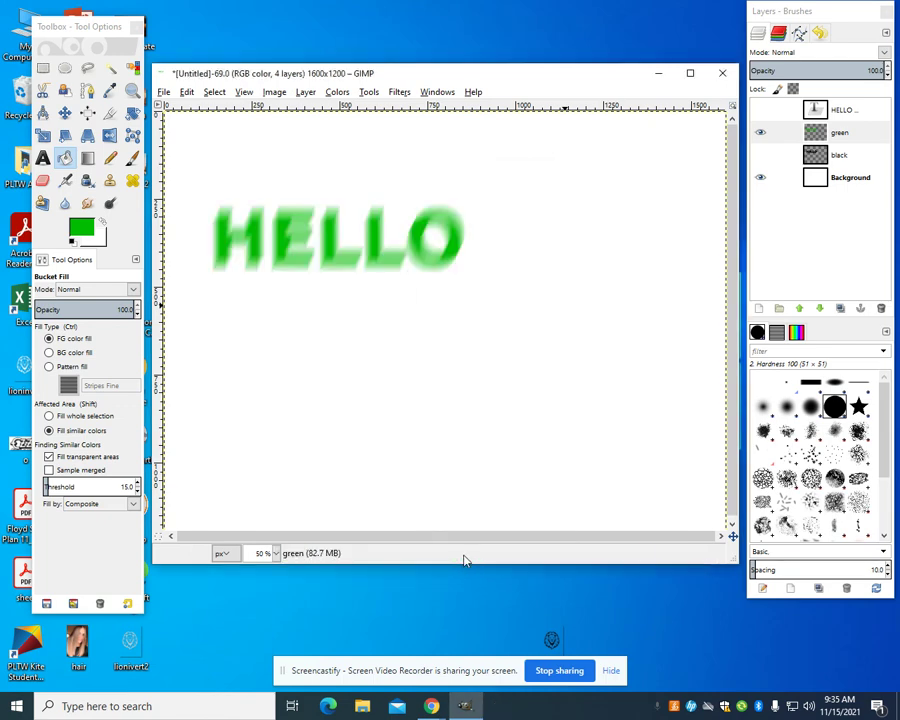
Step: Duplicate the blurred green layer twice
{"action": "right_click", "coordinate": [822, 133]}
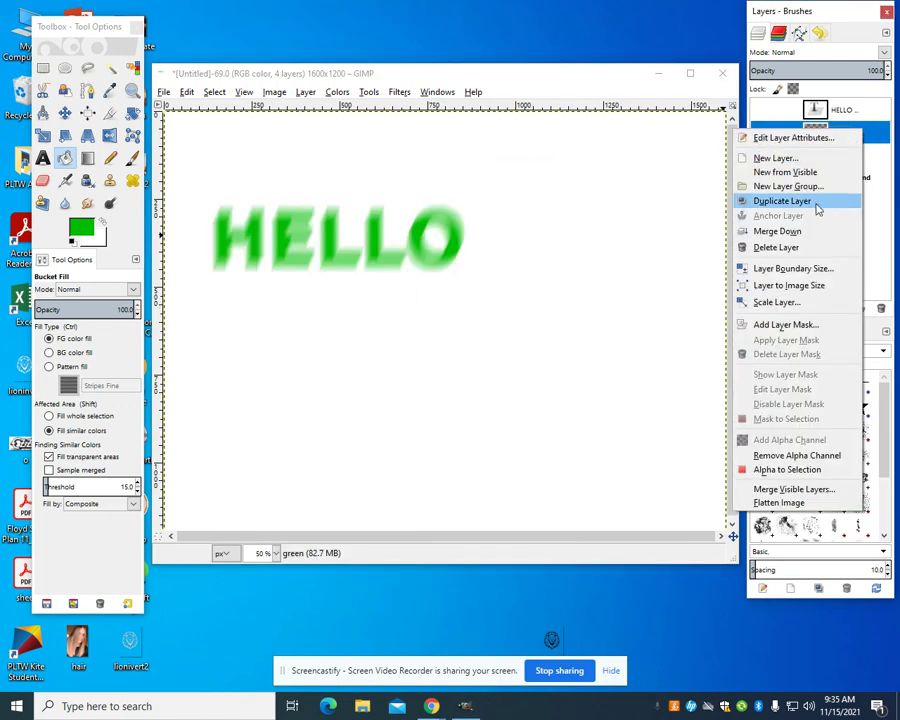
{"action": "left_click", "coordinate": [782, 201]}
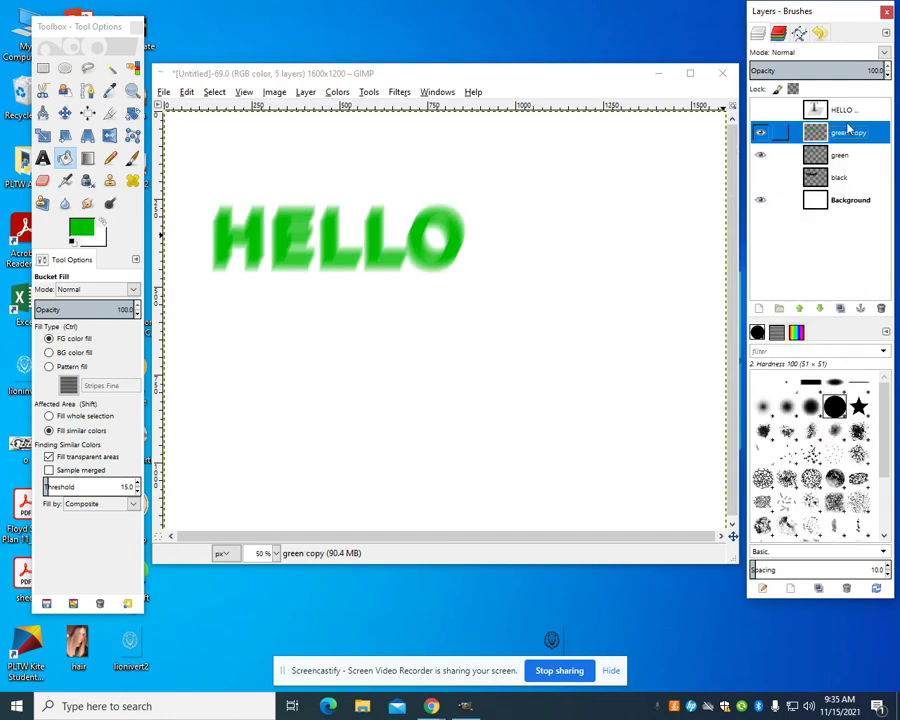
{"action": "right_click", "coordinate": [848, 130]}
{"action": "left_click", "coordinate": [816, 204]}
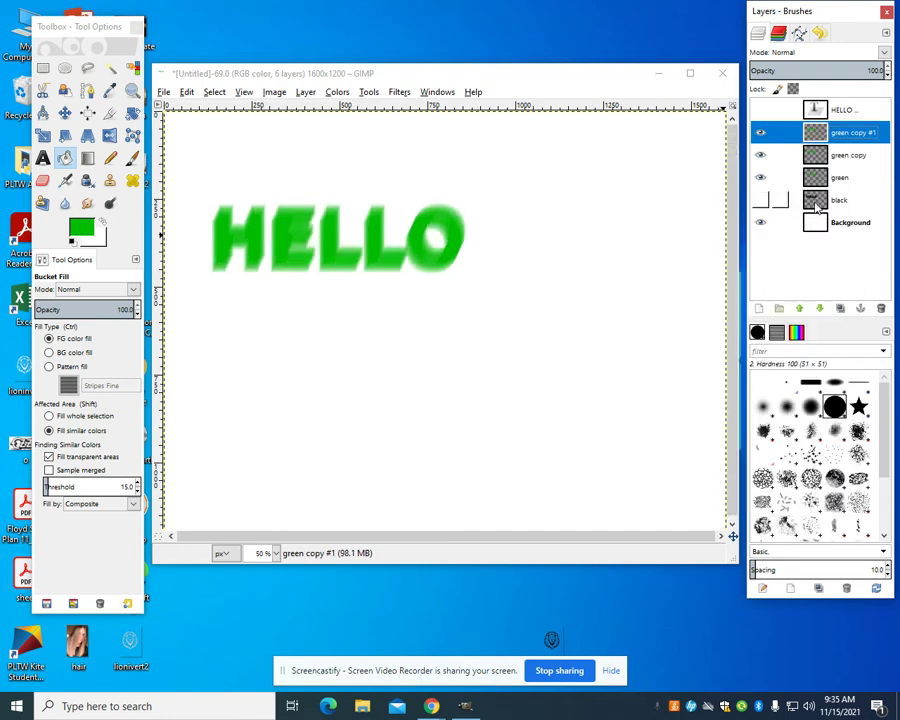
Step: Merge both green copies down into 'green' and make the HELLO layer visible
{"action": "right_click", "coordinate": [828, 138]}
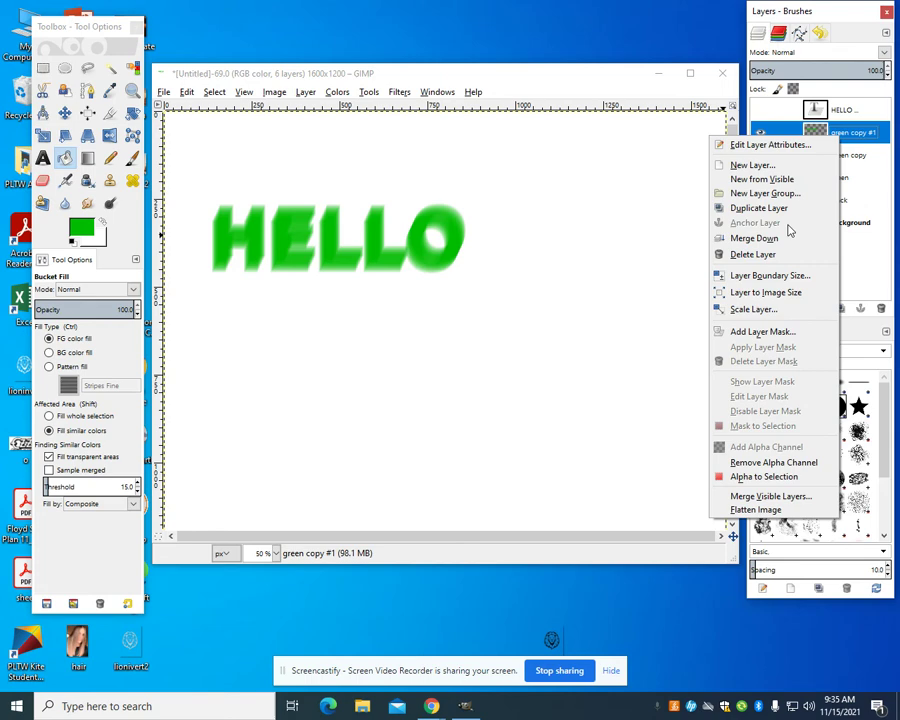
{"action": "left_click", "coordinate": [788, 236]}
{"action": "right_click", "coordinate": [846, 141]}
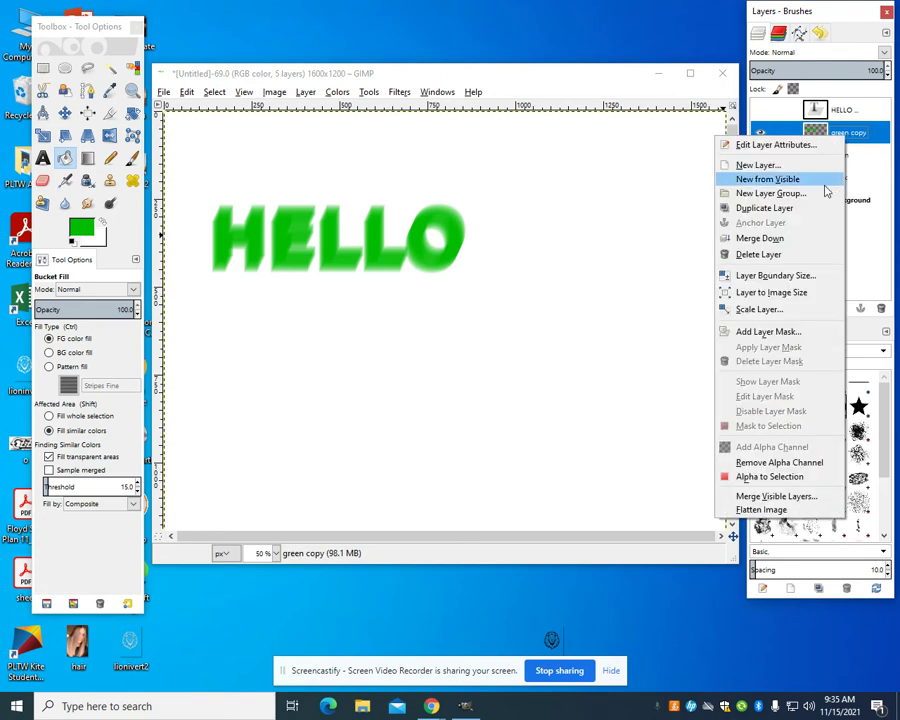
{"action": "left_click", "coordinate": [801, 237]}
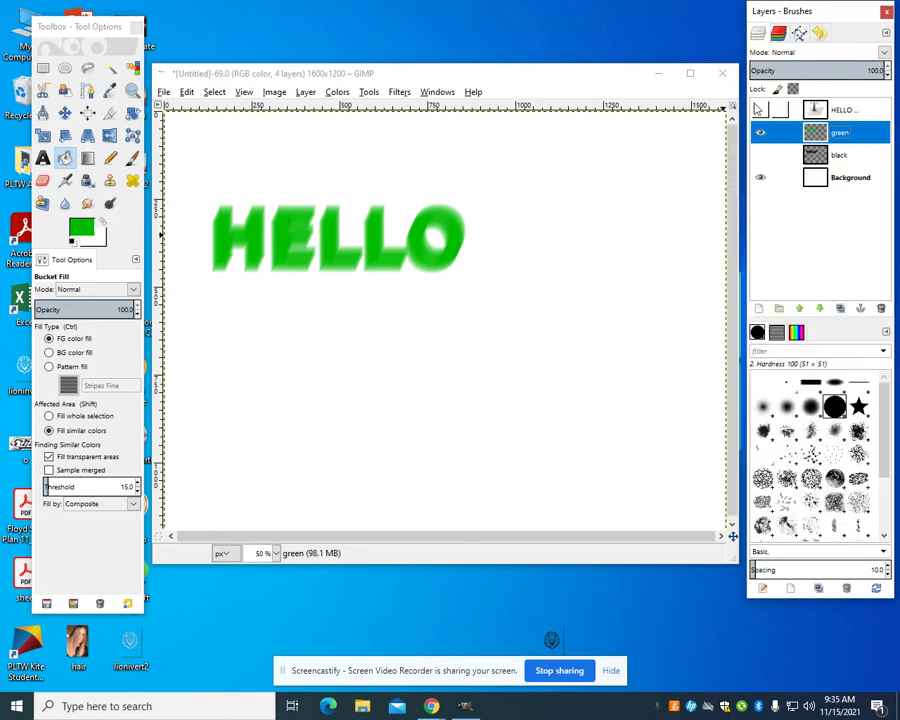
{"action": "left_click", "coordinate": [758, 114]}
Step: Unhide the 'black' shadow layer and restack it so the green layer sits above it
{"action": "left_click", "coordinate": [760, 156]}
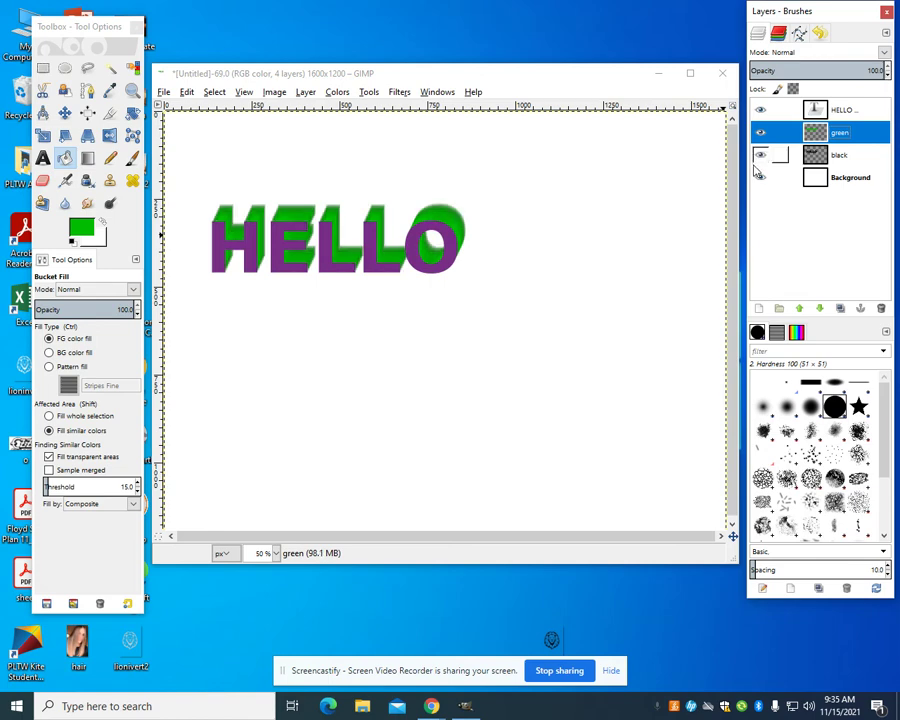
{"action": "left_click_drag", "start_coordinate": [818, 156], "coordinate": [850, 133]}
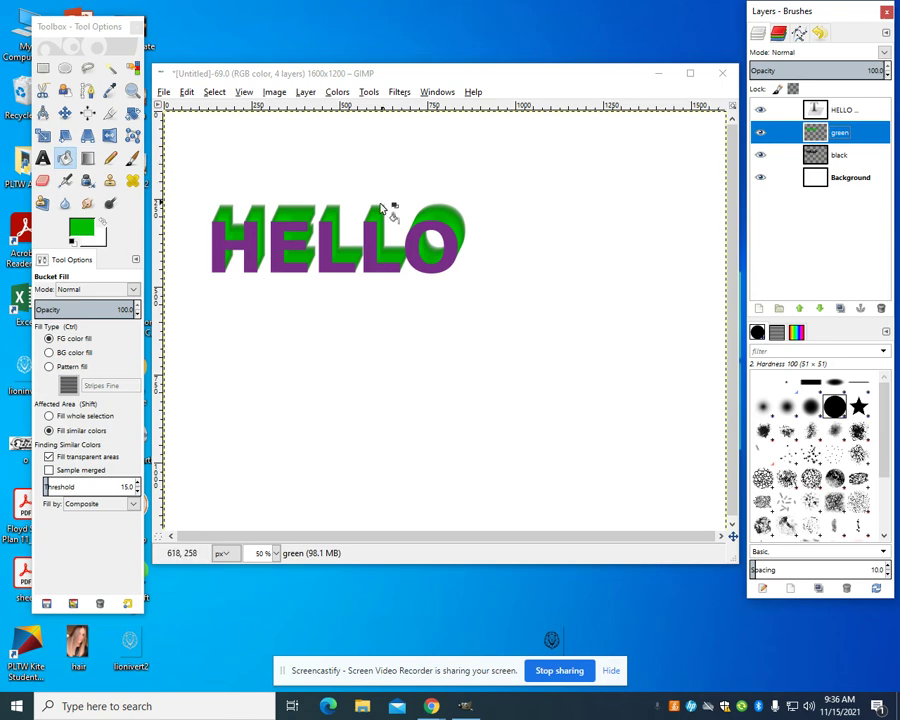
Step: Reduce the Bucket Fill tool's opacity from 100 to 65.5
{"action": "left_click", "coordinate": [80, 309]}
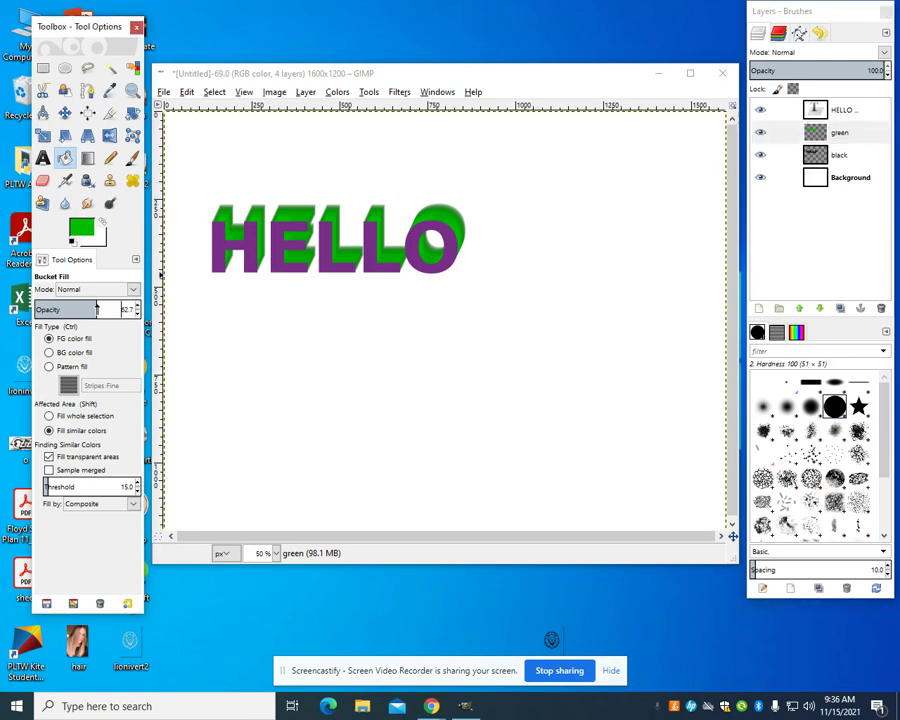
{"action": "left_click_drag", "start_coordinate": [80, 309], "coordinate": [99, 309]}
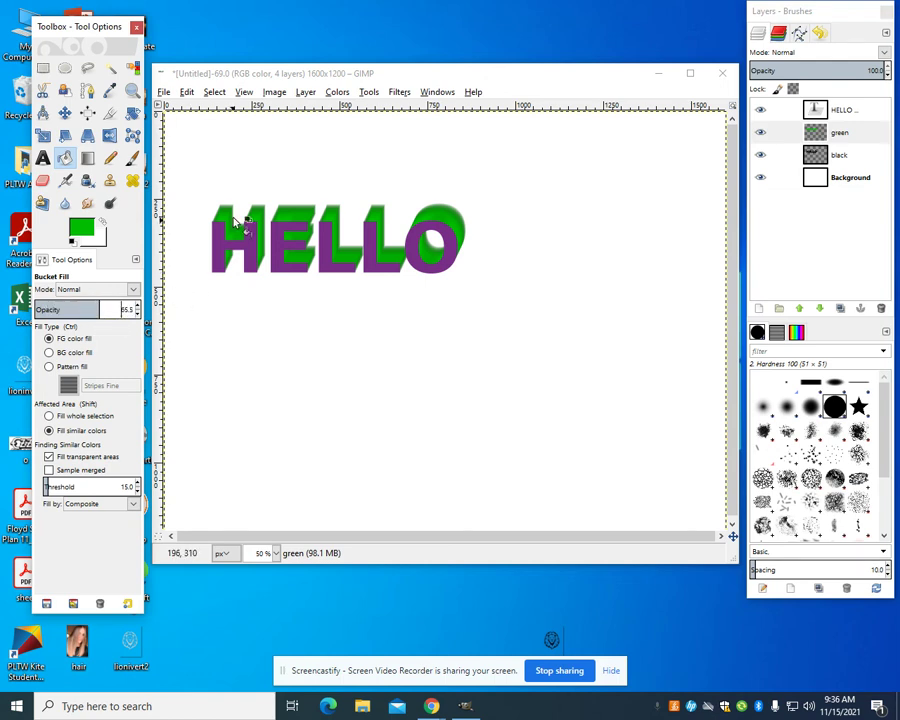